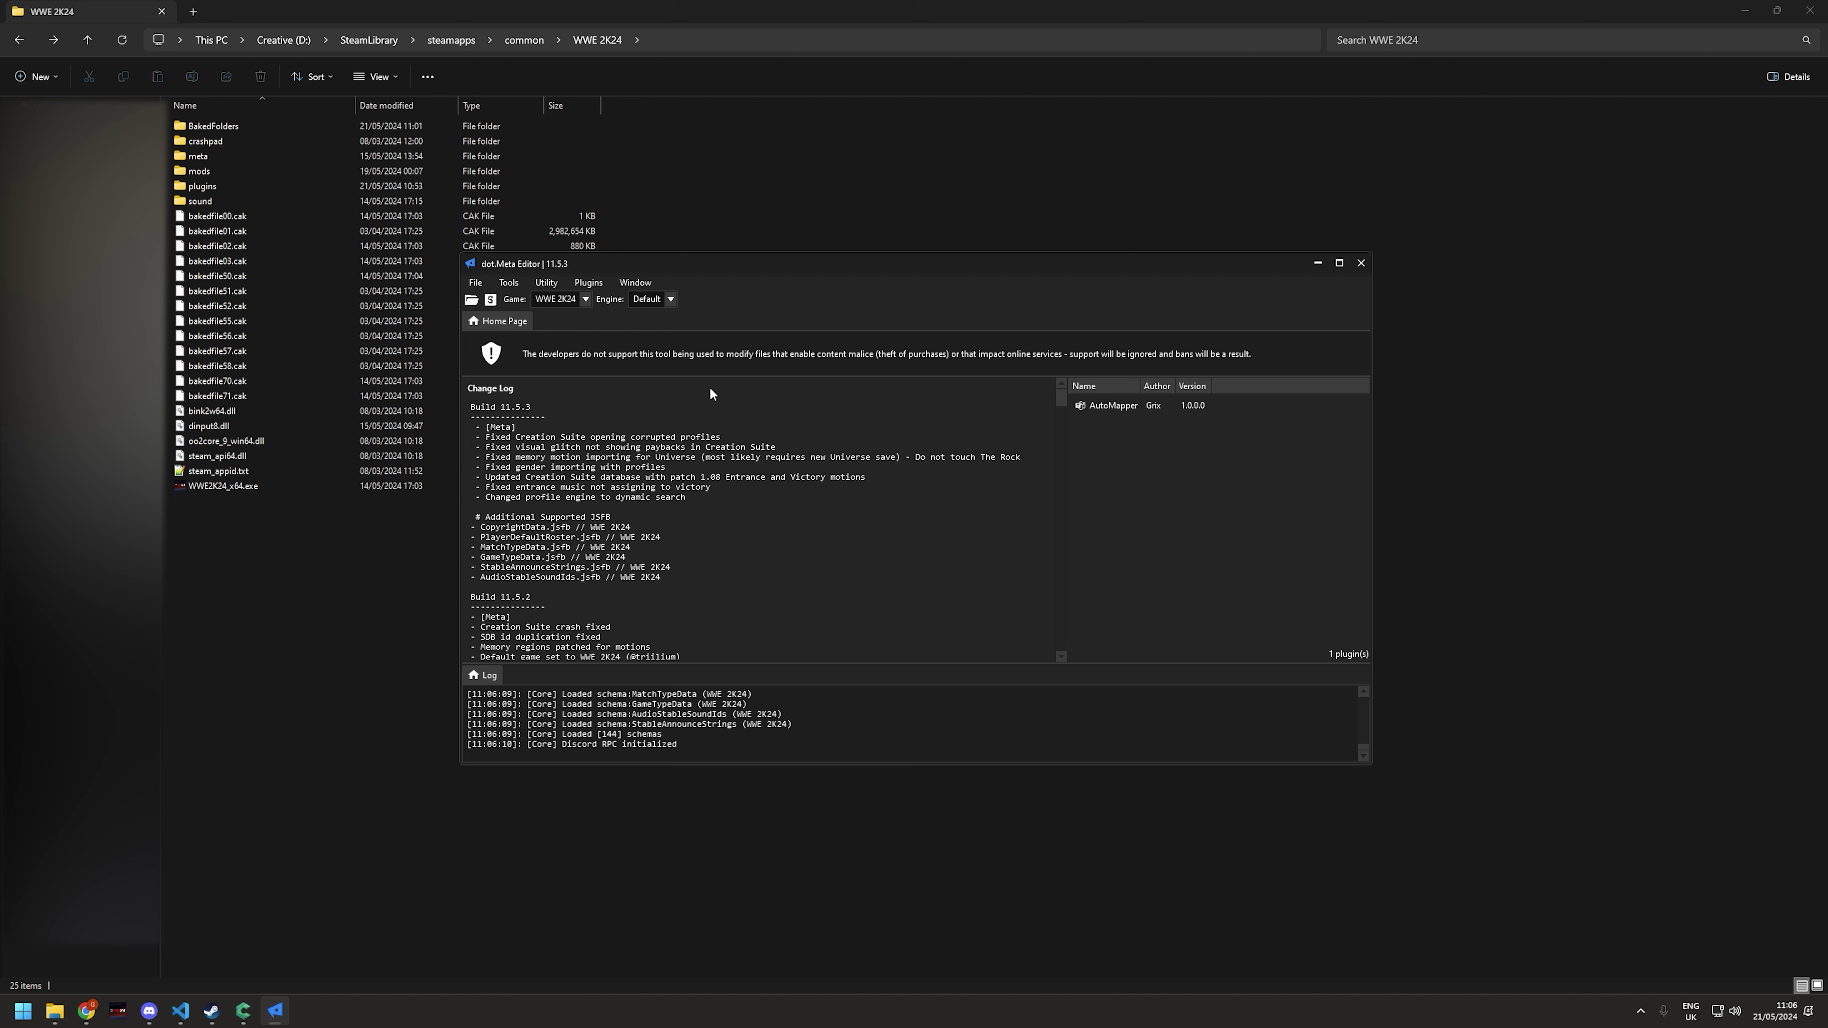
Switch to CakeView and look through the JSFB files in the Roster folder.
click(242, 1011)
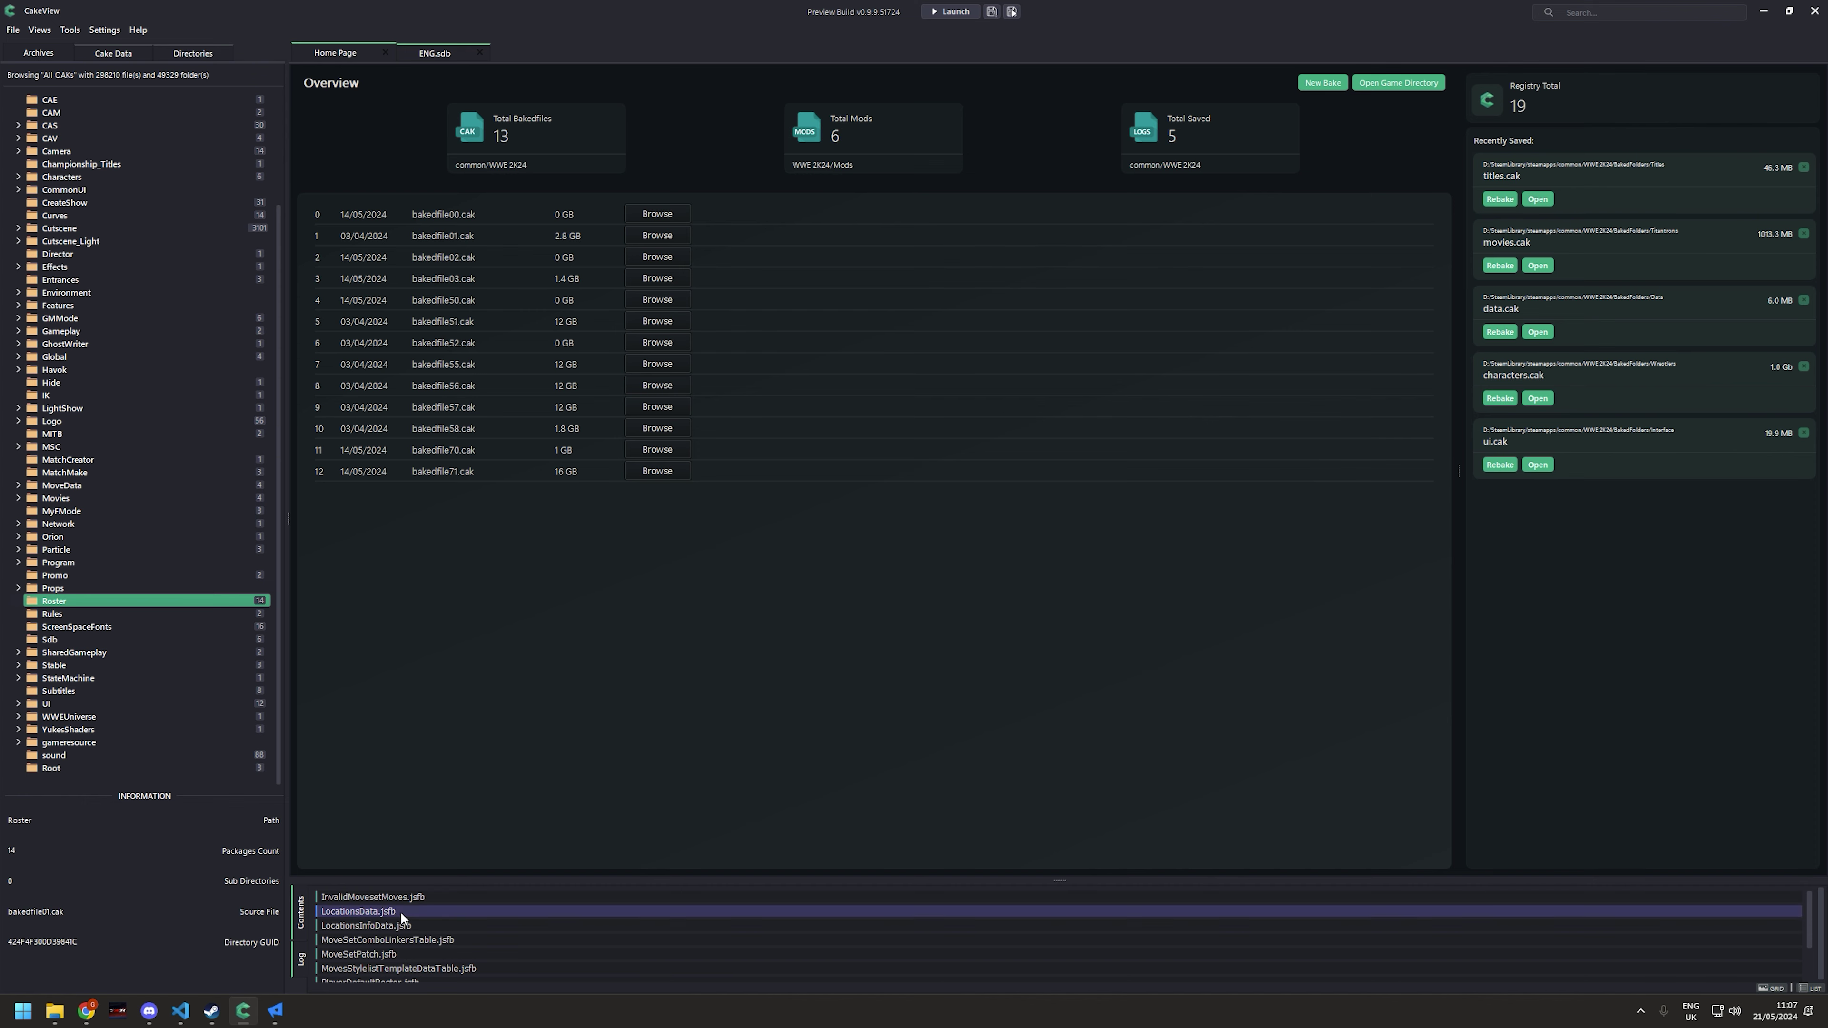
scroll(391, 909, down, 5)
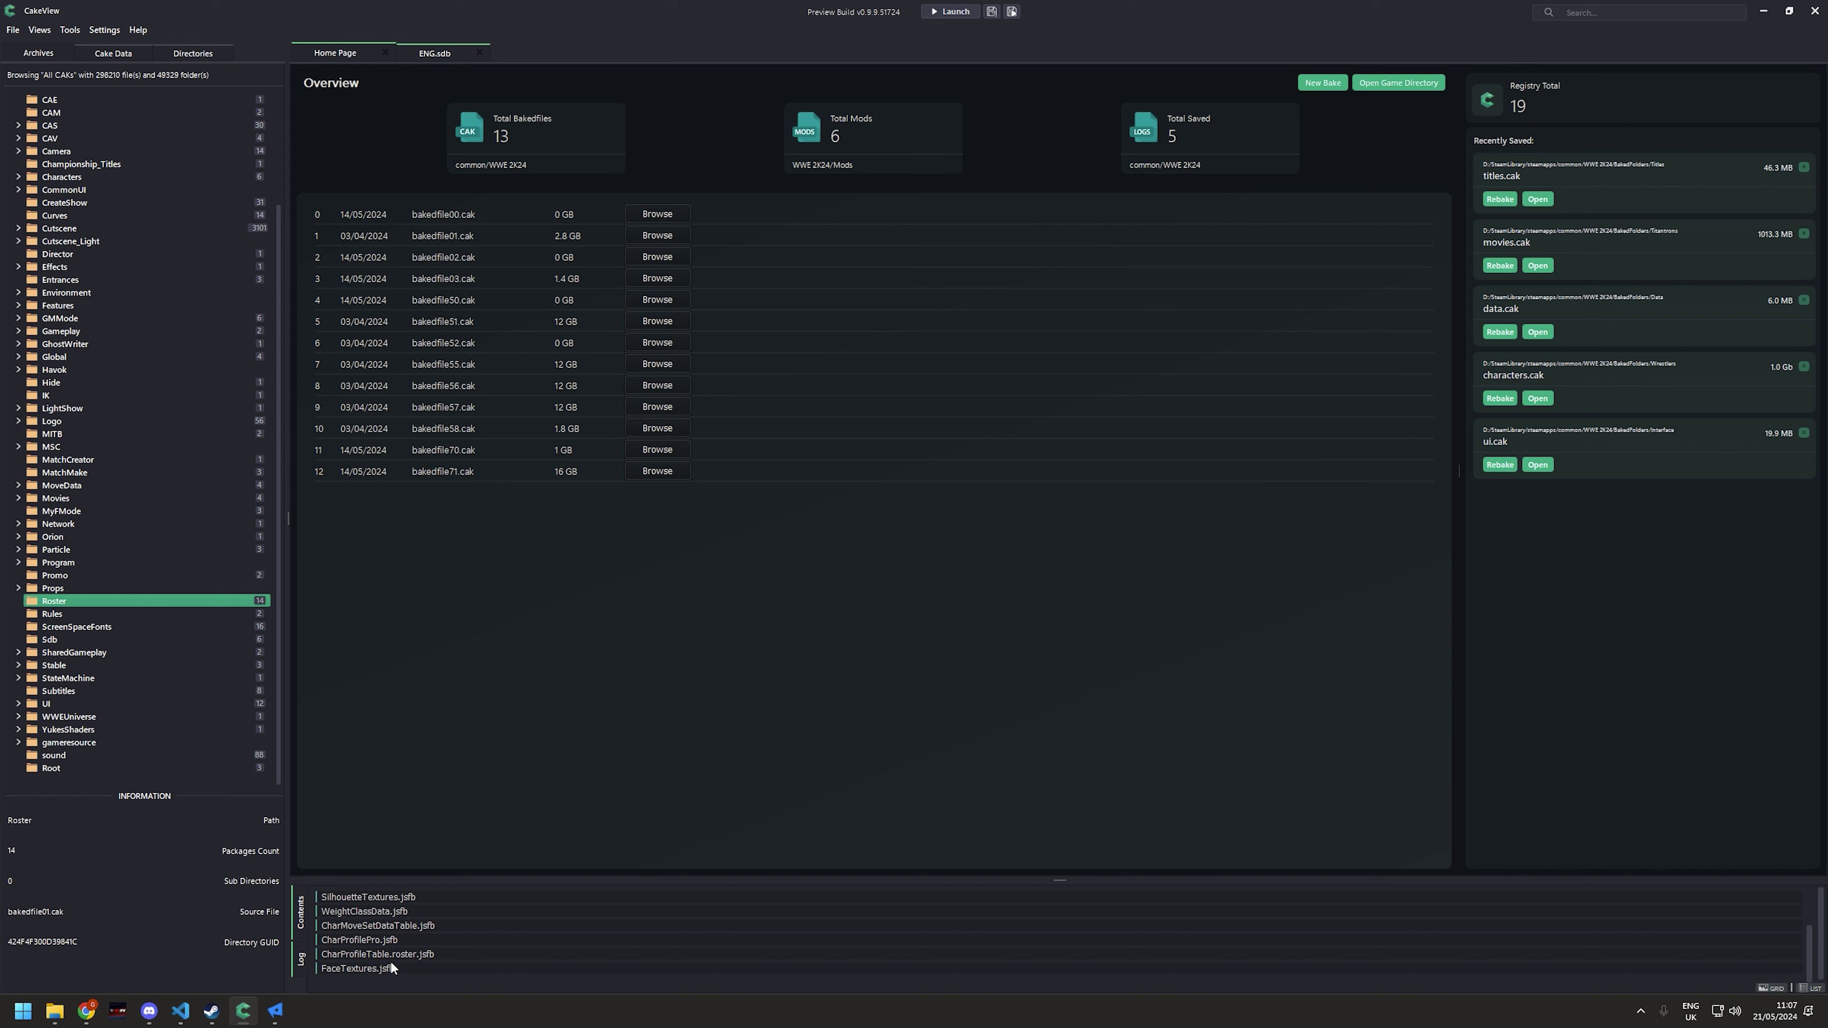
click(275, 1010)
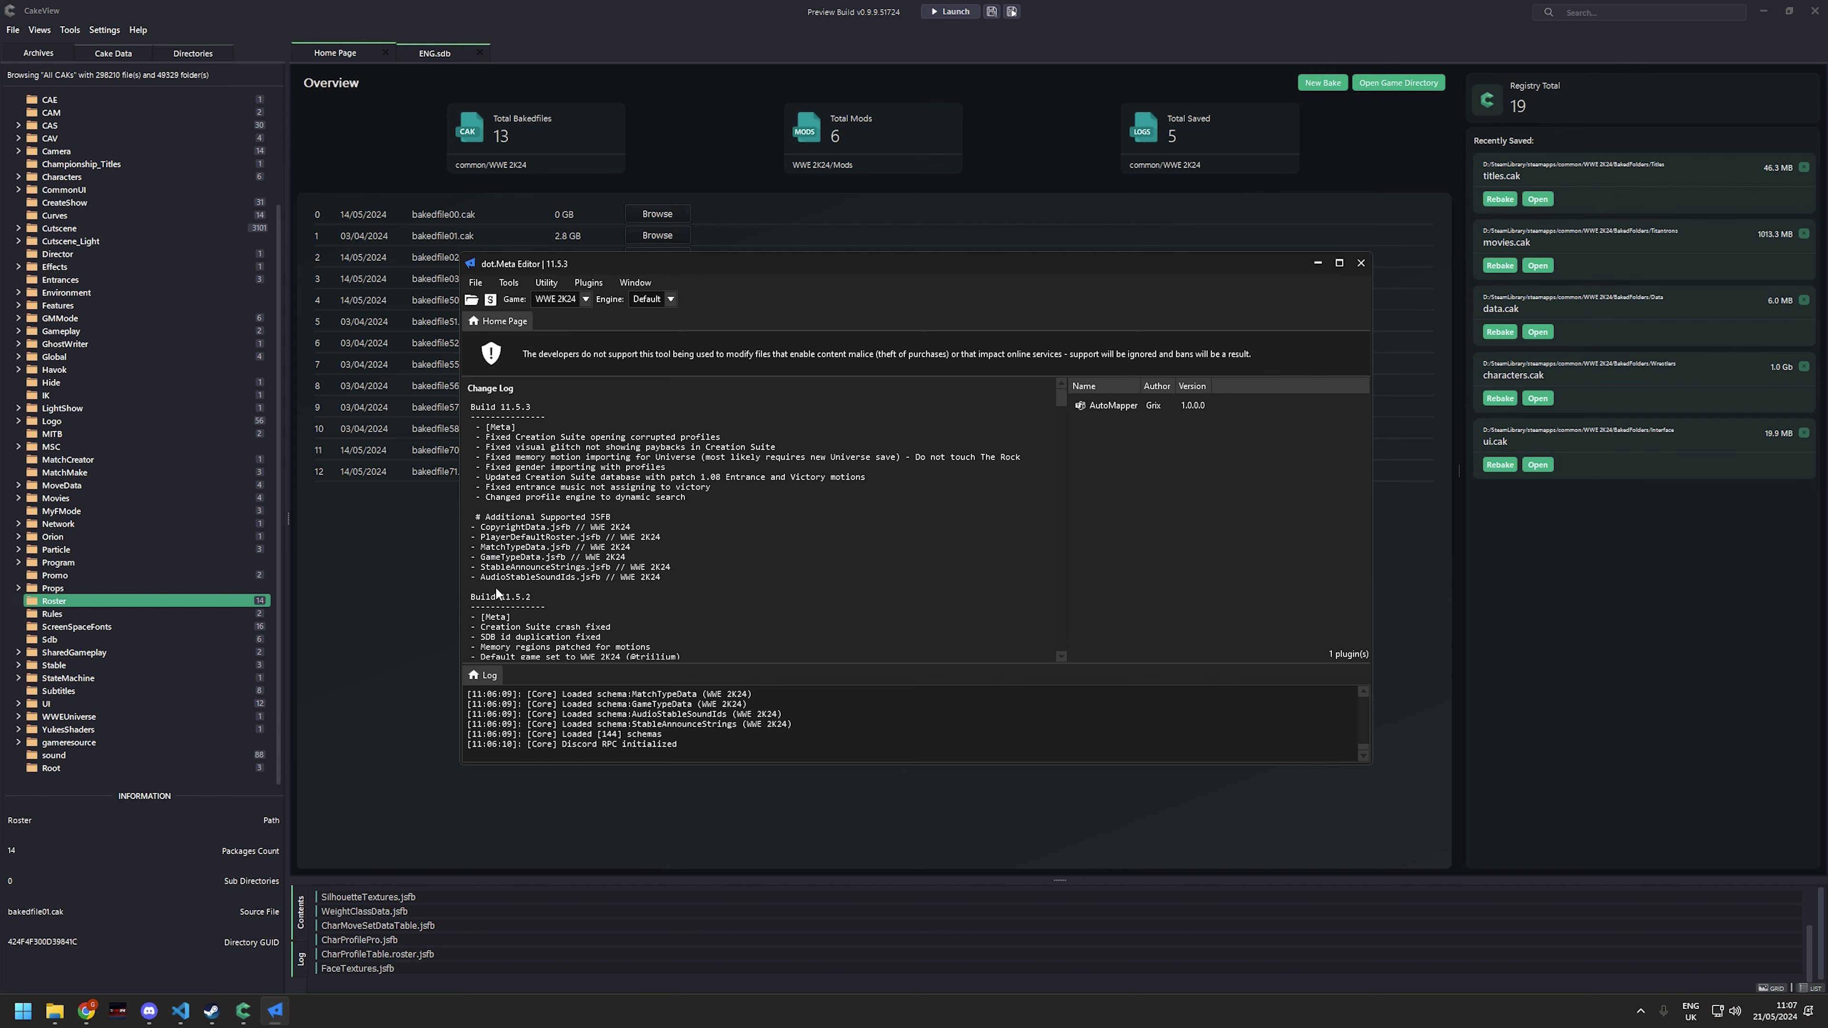
Switch to Discord and check the completed channel under Deserialization for the supported JSFB files.
click(149, 1011)
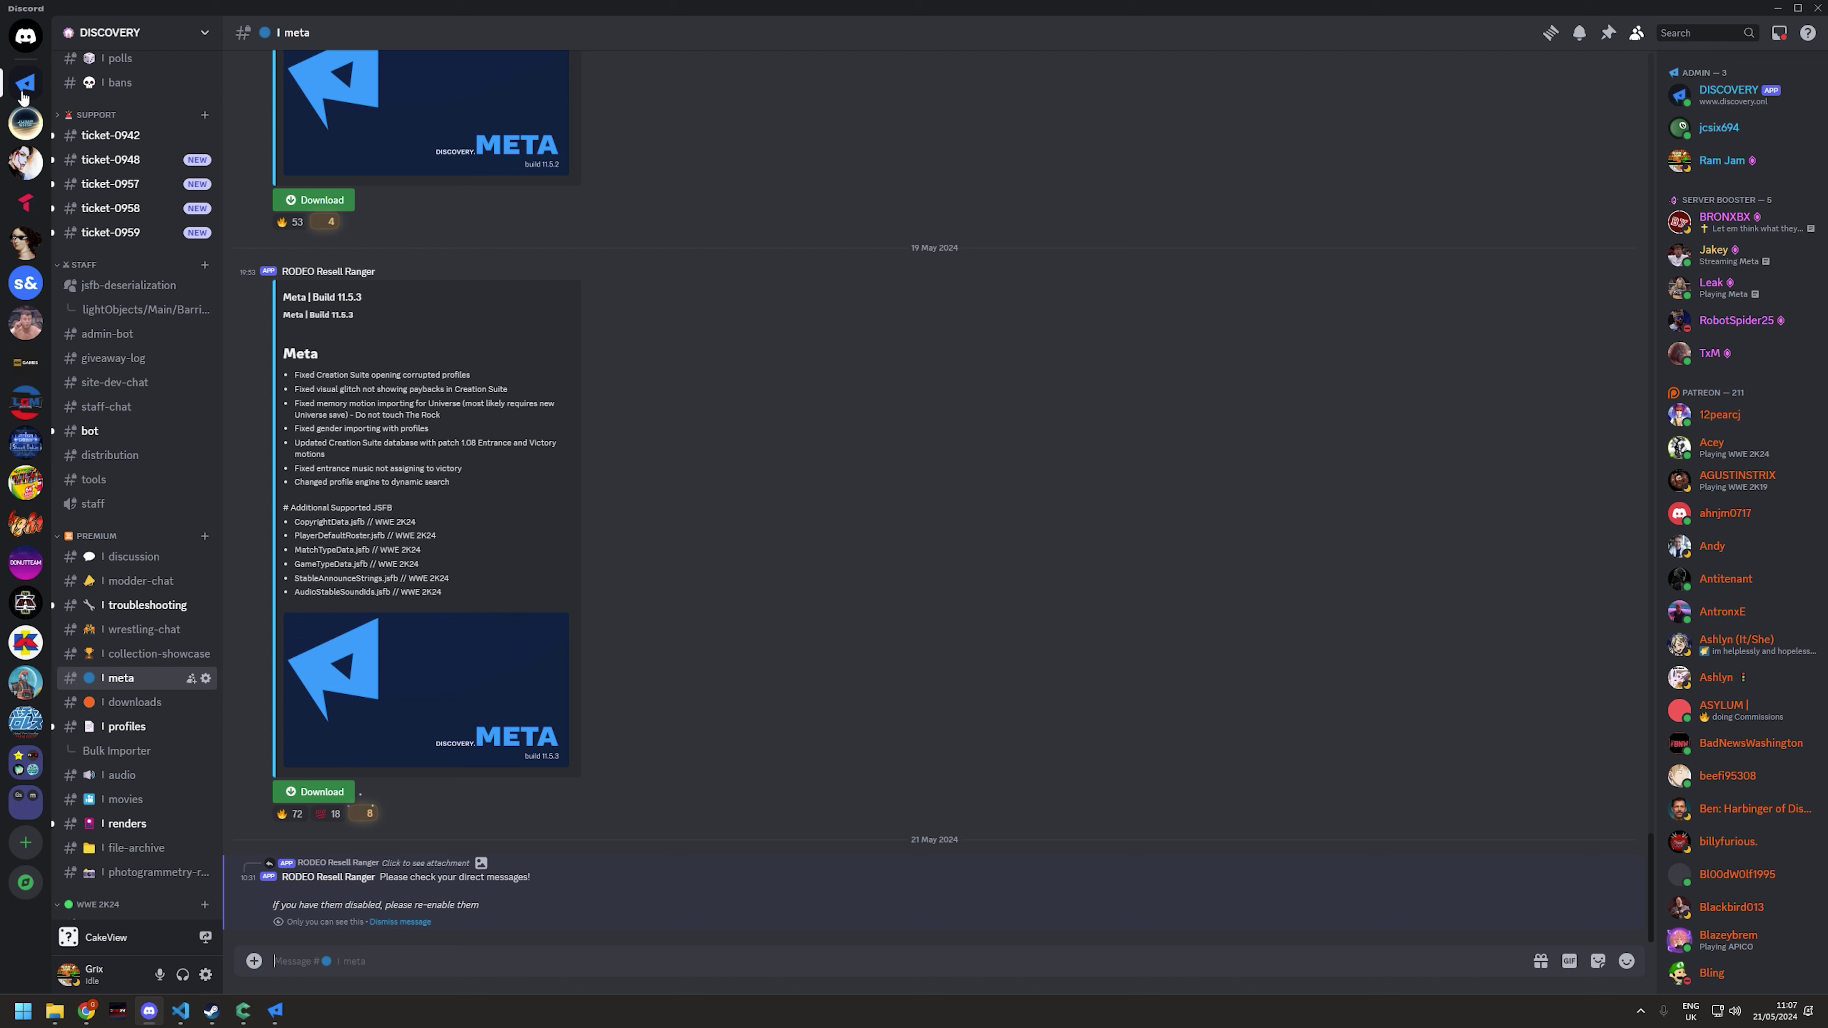
scroll(144, 661, down, 2)
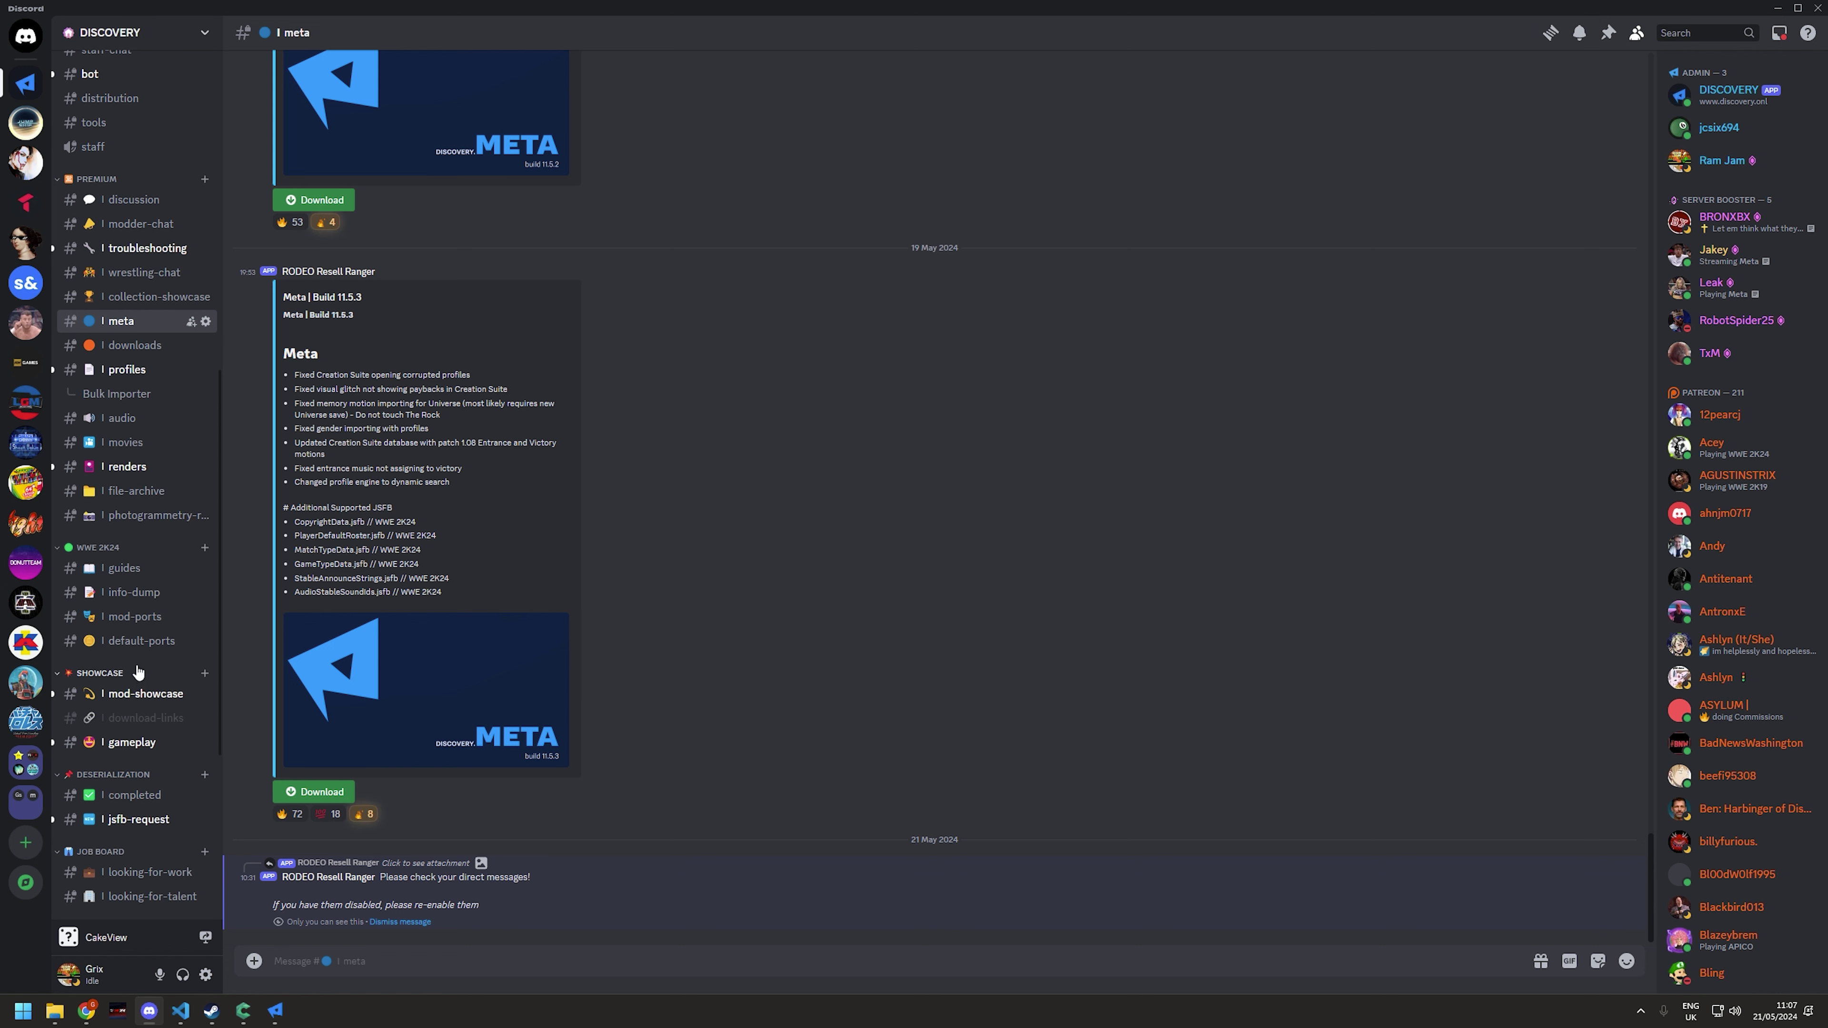
scroll(133, 713, down, 1)
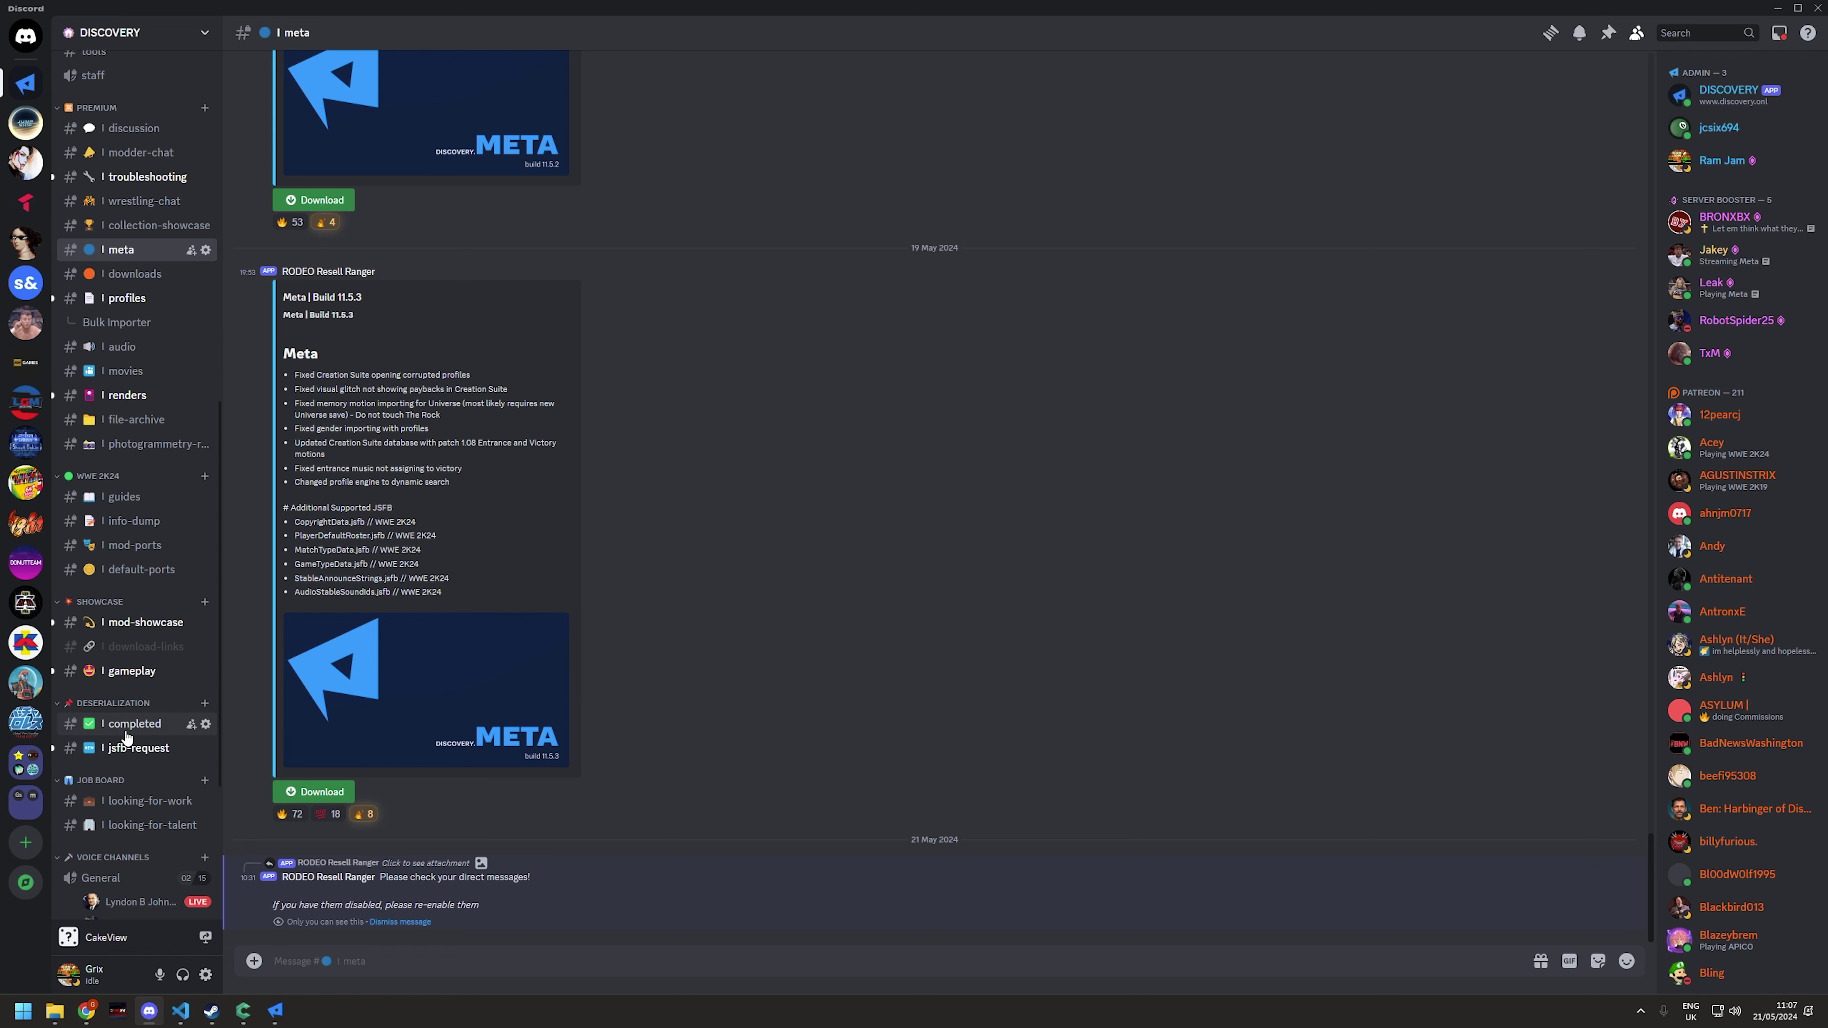
click(131, 728)
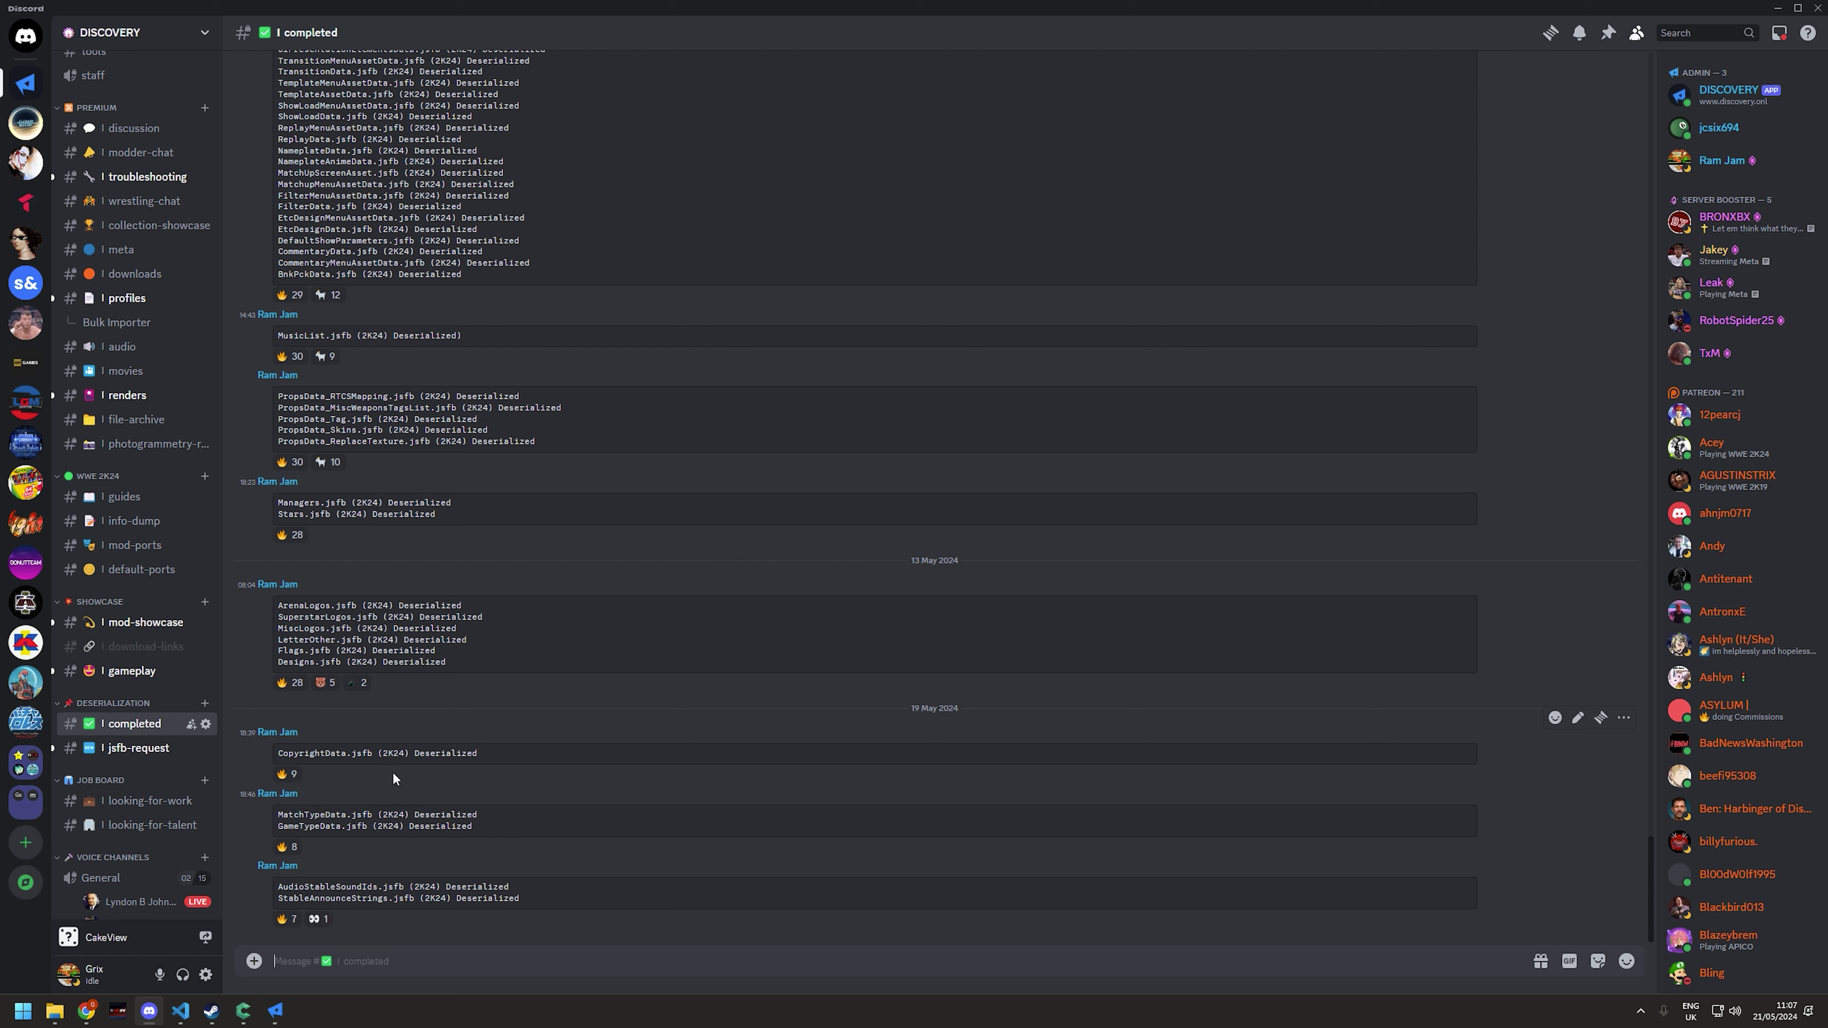
click(55, 1012)
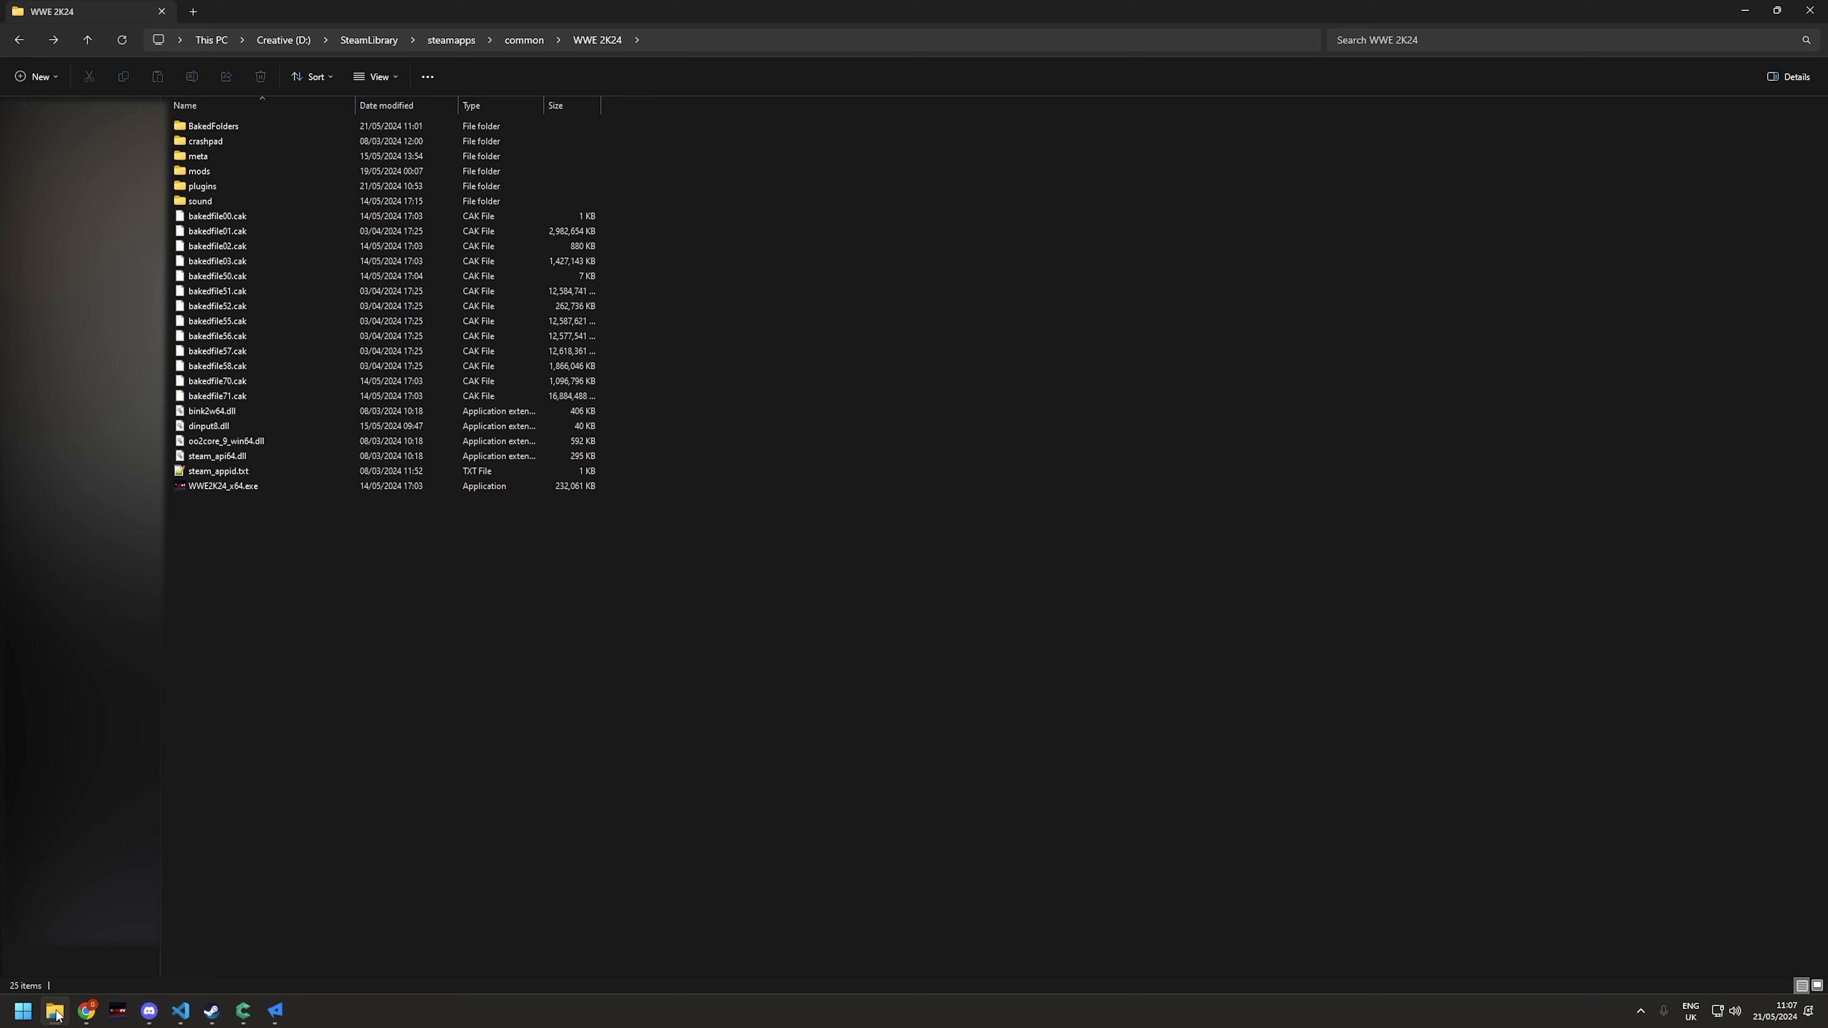
click(276, 1011)
In CakeView, export FaceTextures.jsfb from the Roster contents to the WWE 2K24\BakedFolders\Data\Roster folder.
key(alt+Tab)
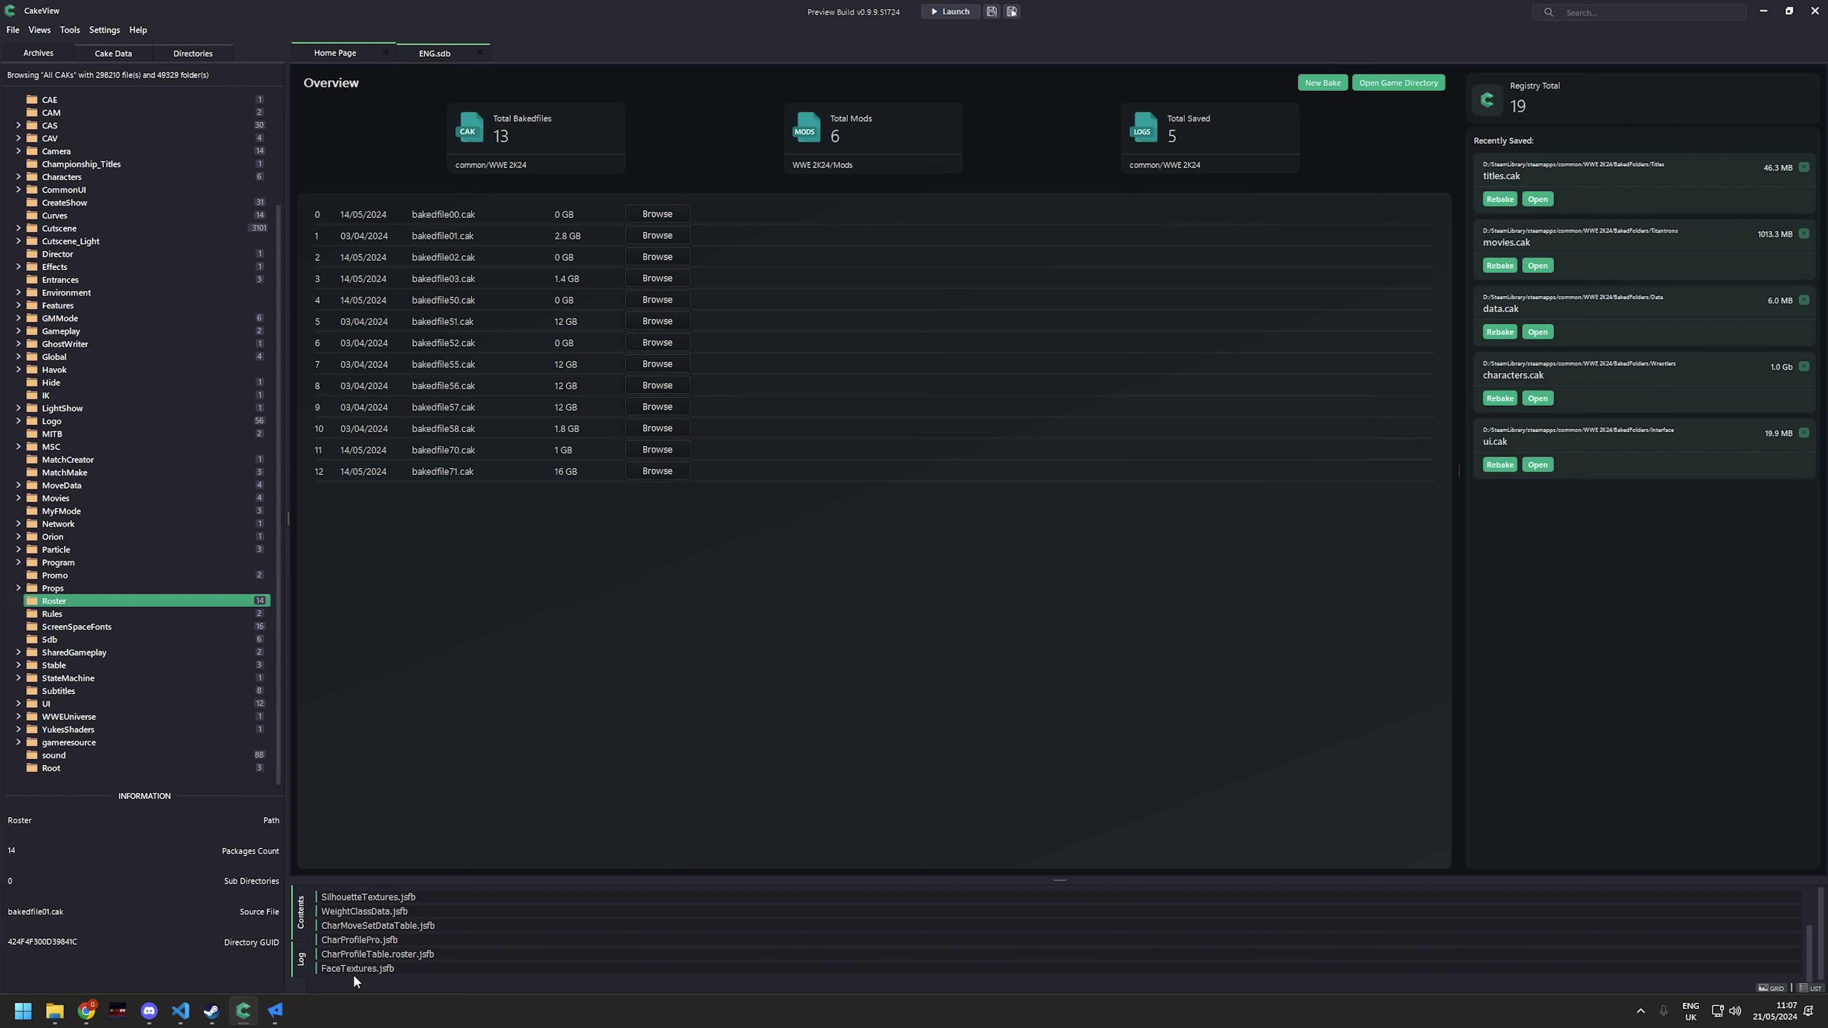
double_click(354, 968)
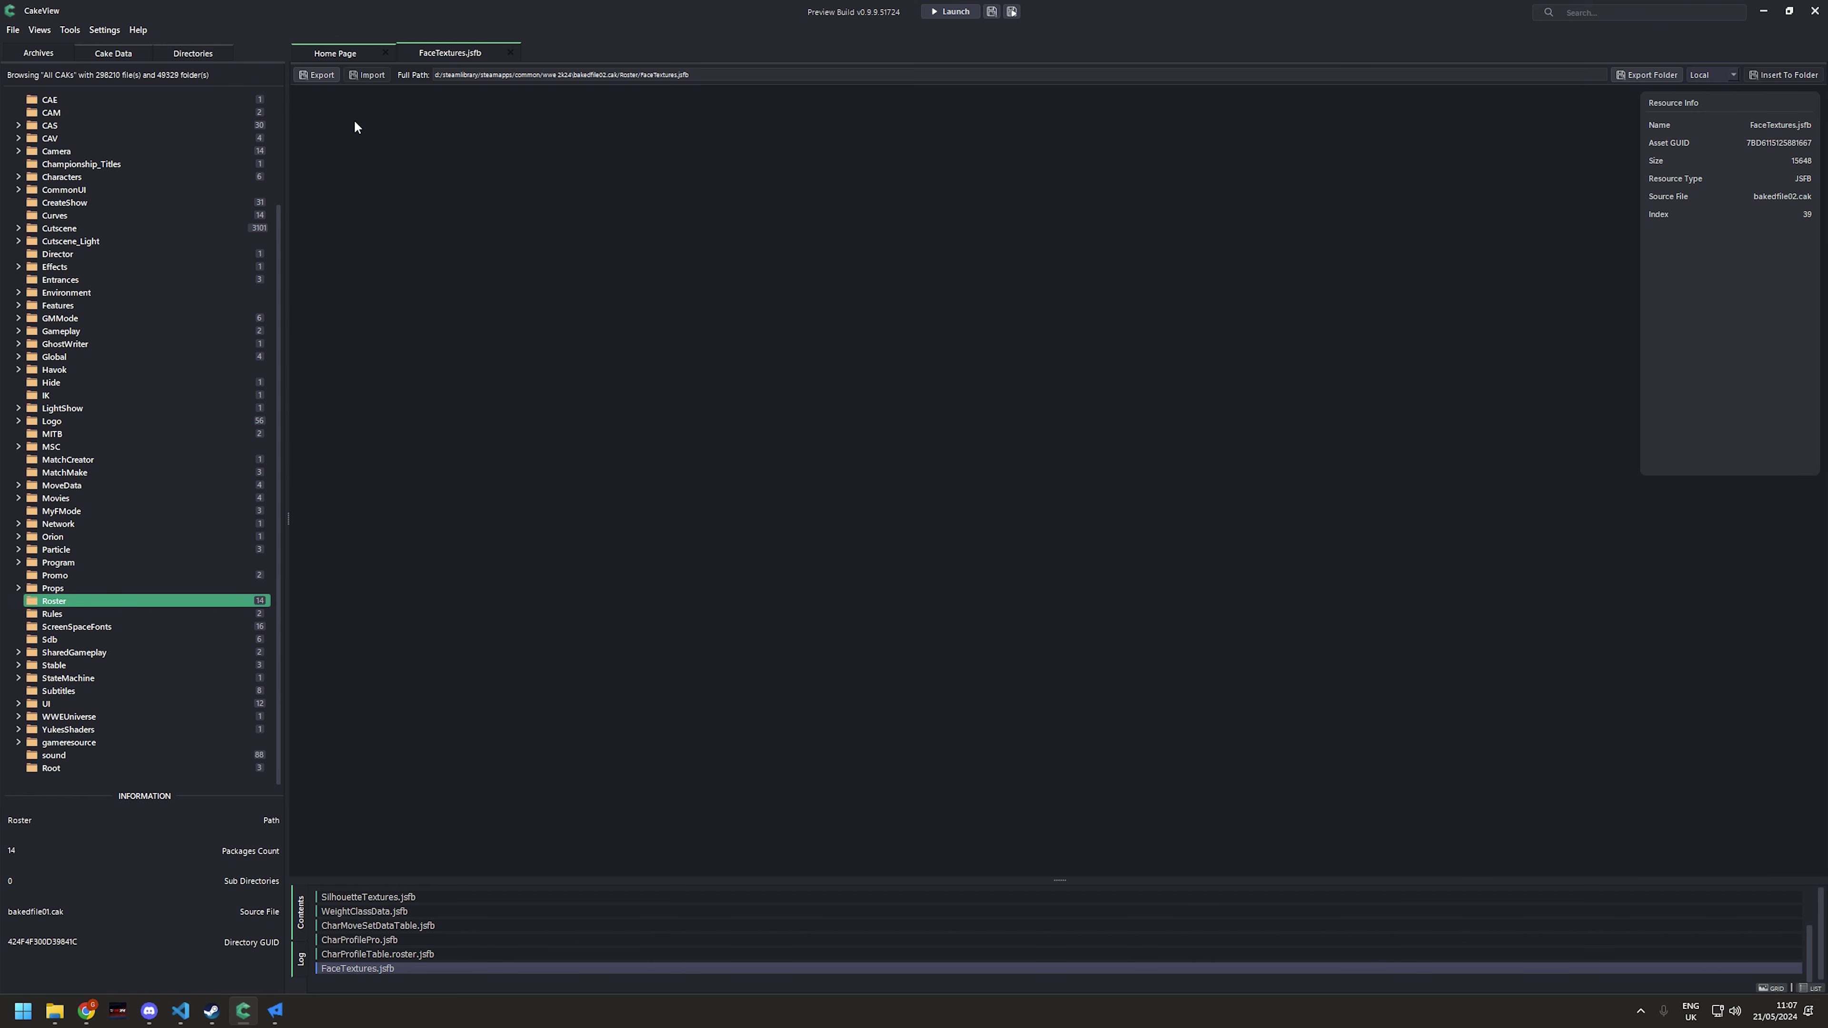
click(315, 74)
drag(317, 14, 542, 165)
double_click(467, 370)
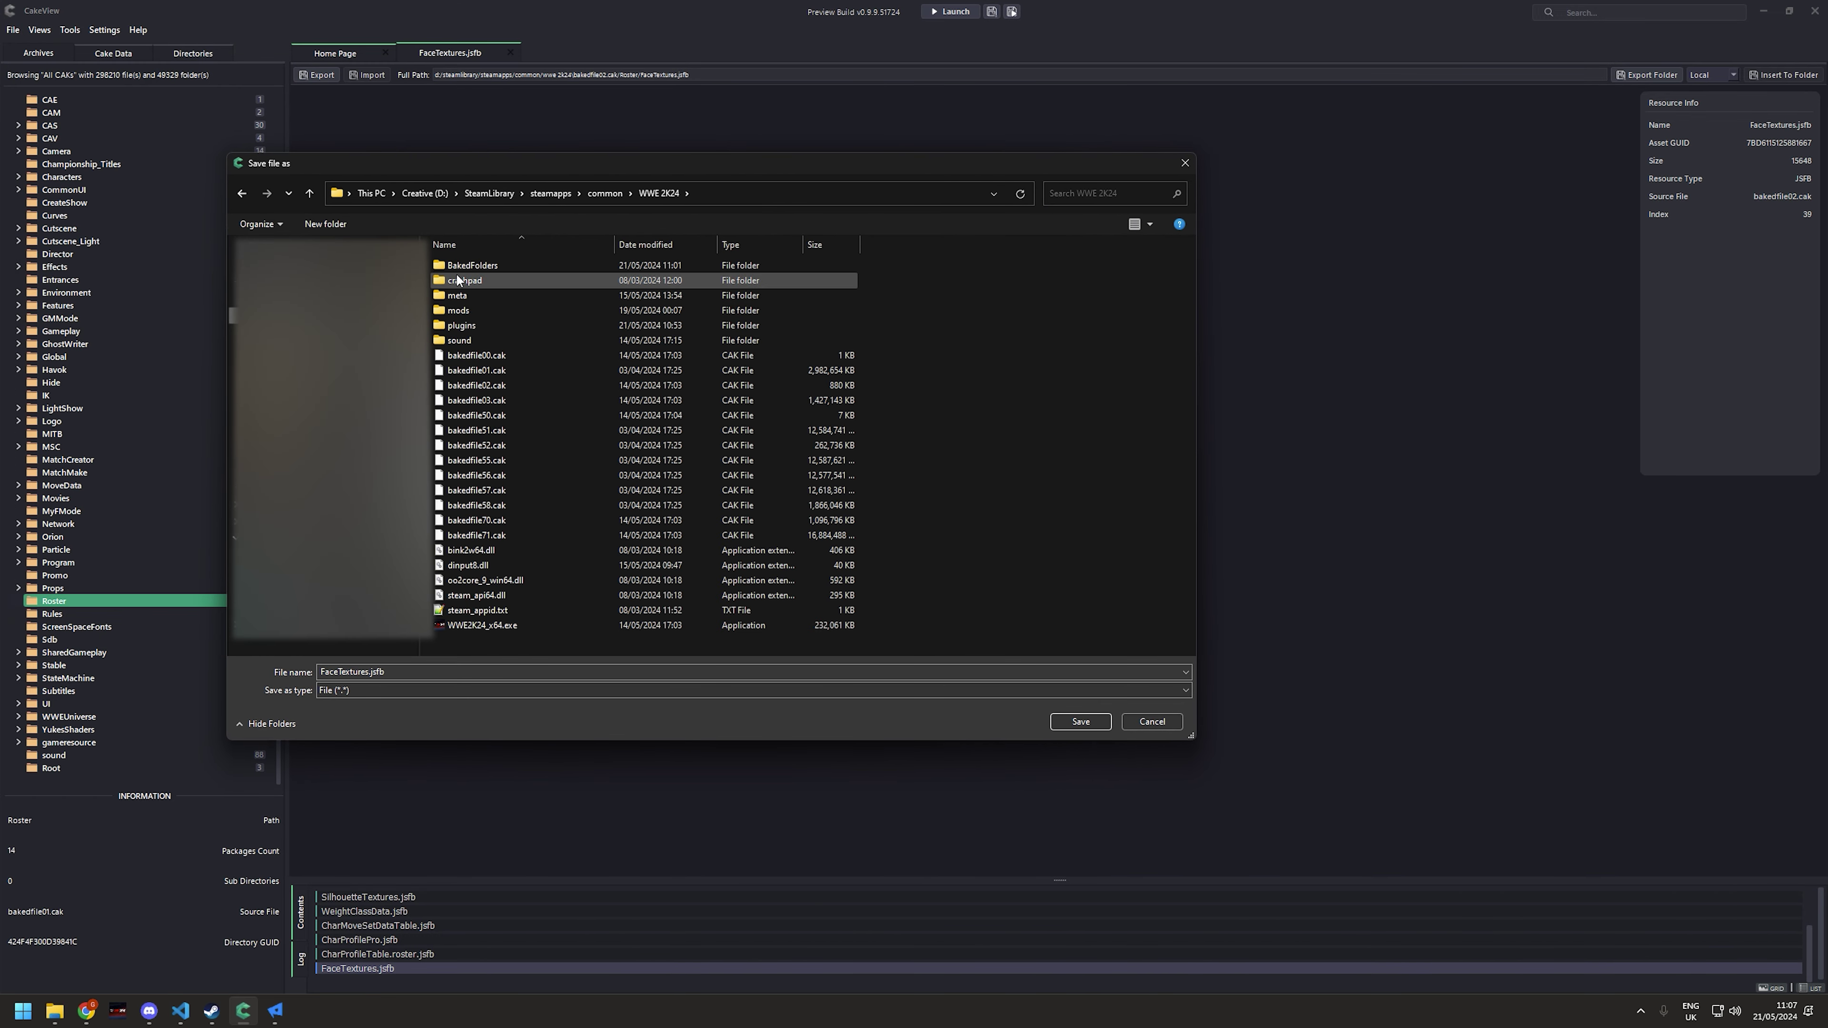
double_click(480, 267)
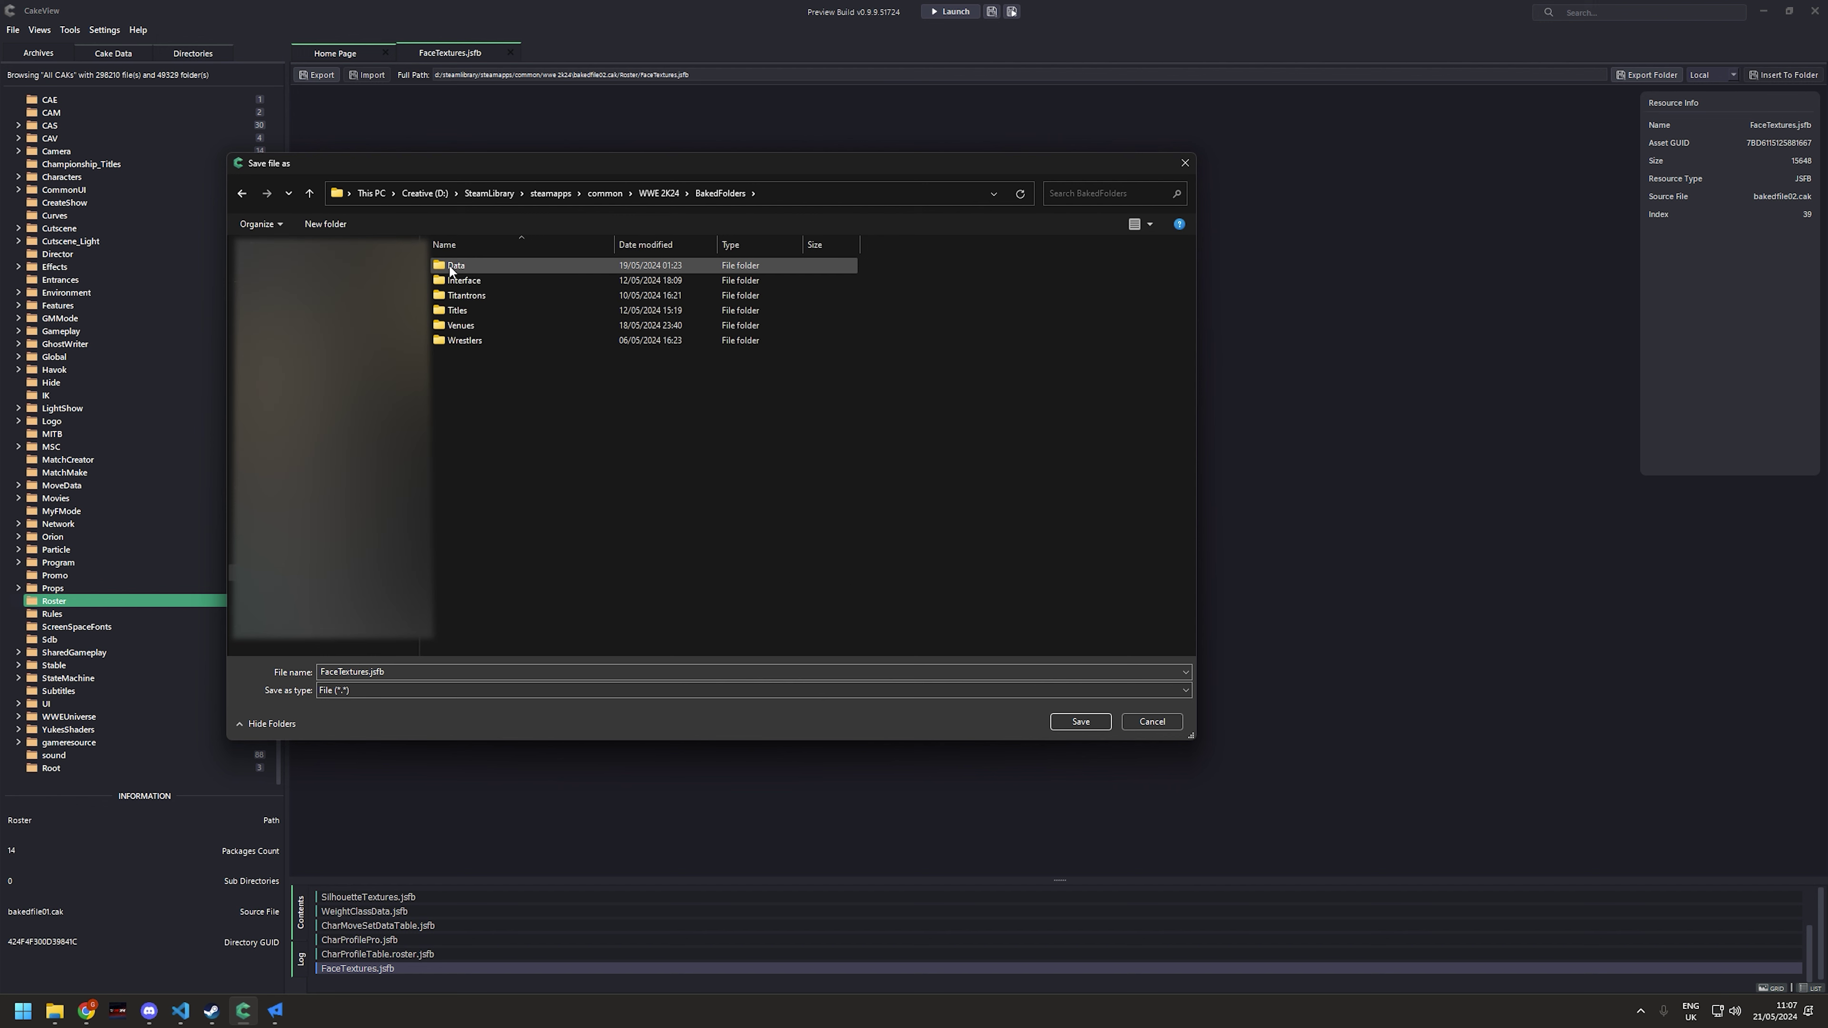
double_click(451, 268)
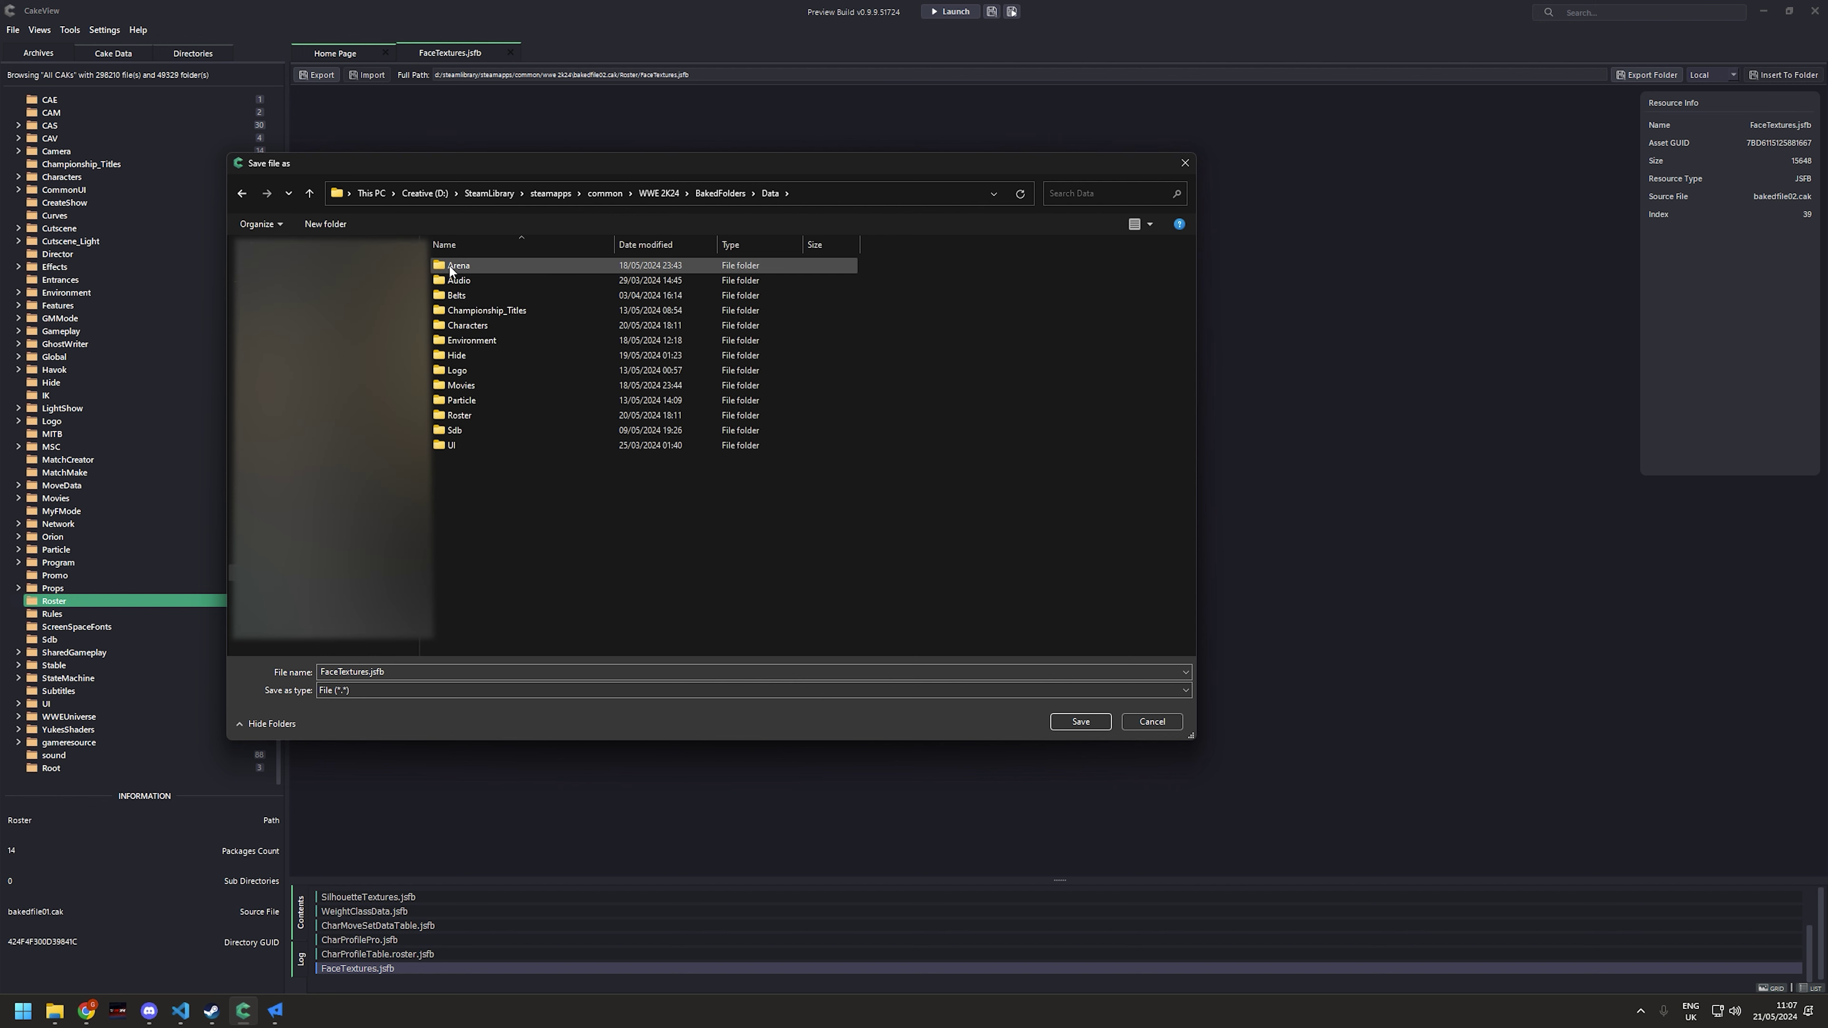
click(455, 419)
double_click(455, 417)
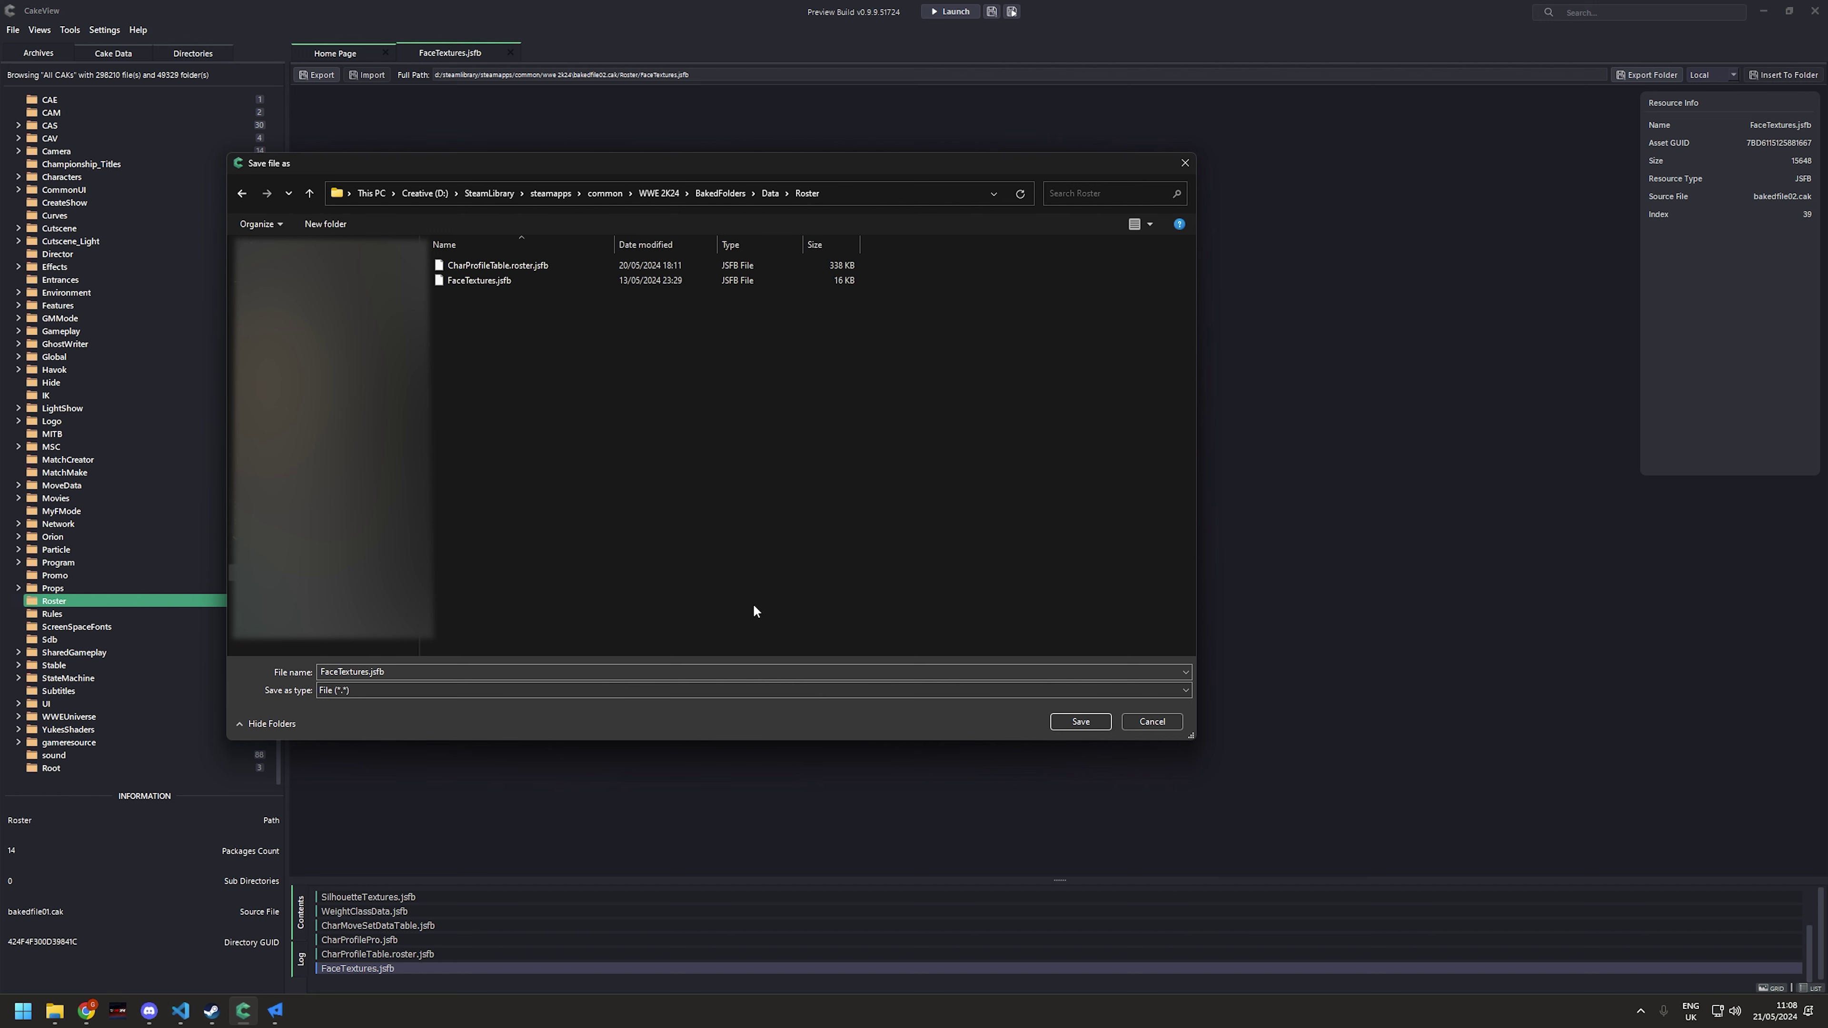
click(1073, 725)
Switch to dot.Meta Editor and open FaceTextures.jsfb from BakedFolders\Data\Roster as a JSFB file.
click(275, 1010)
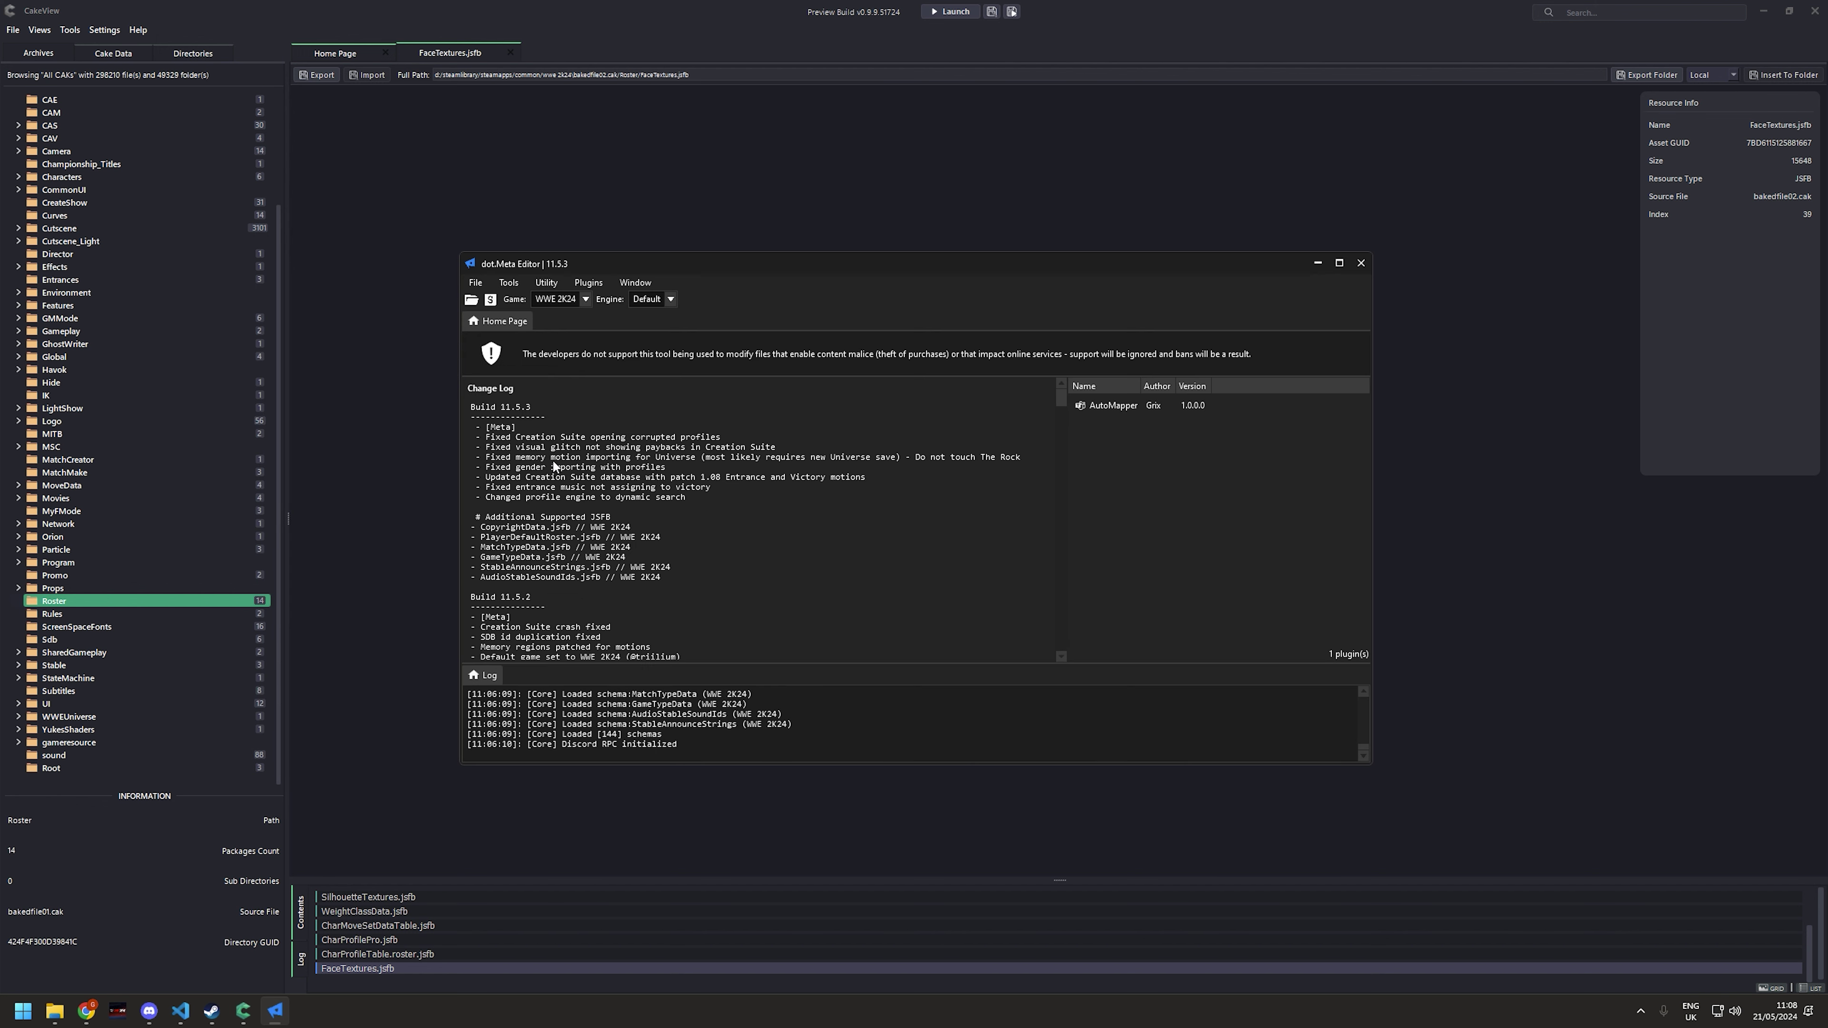
click(475, 282)
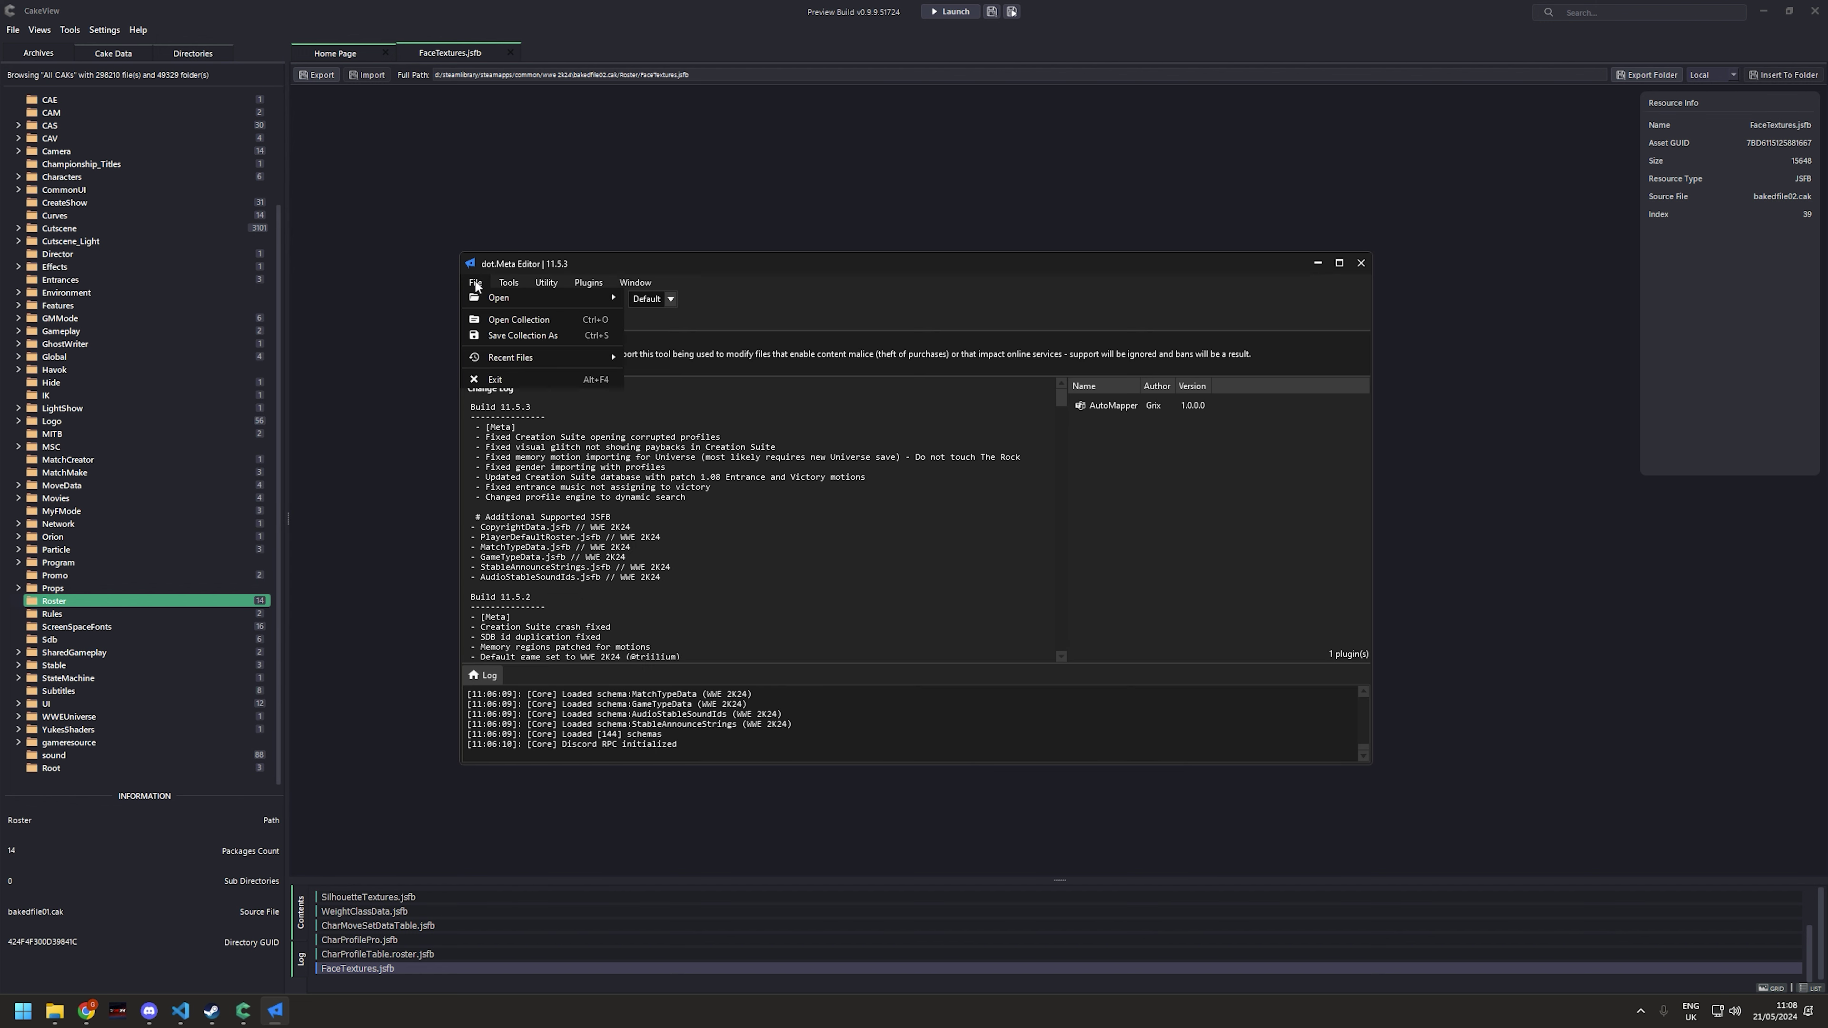
mouse_move(480, 297)
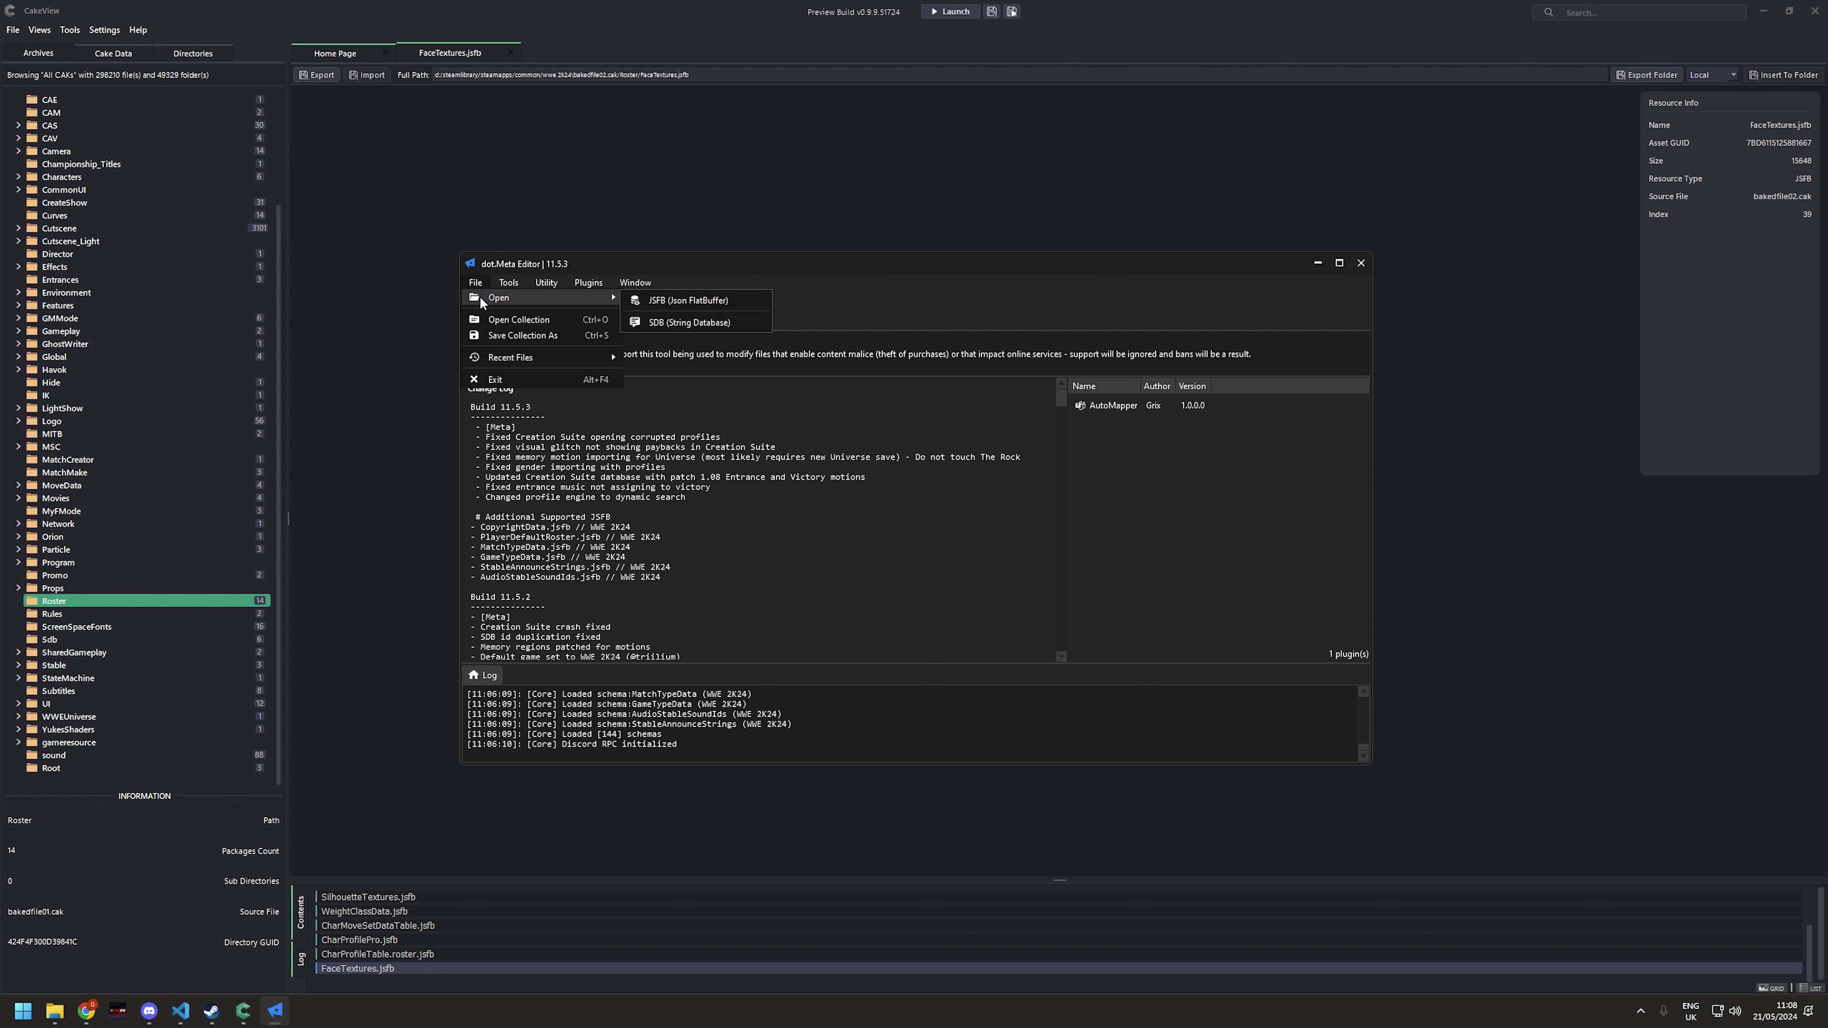
click(657, 300)
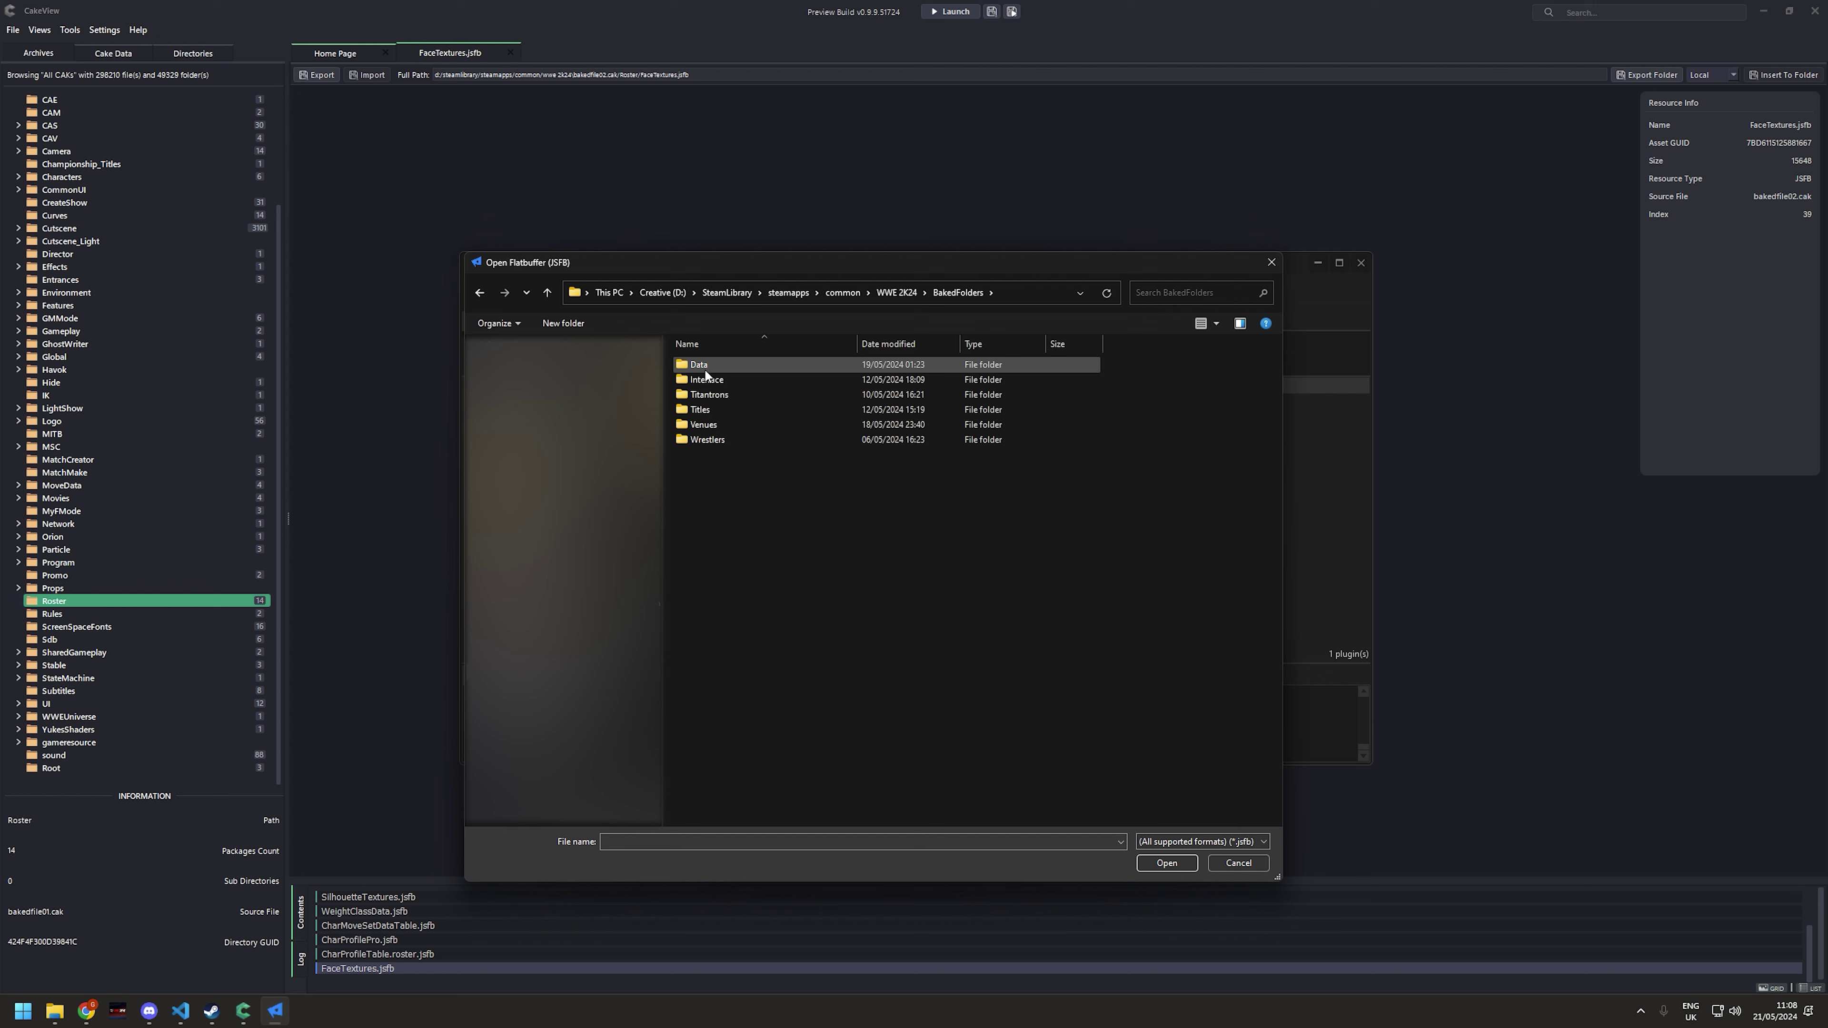
double_click(703, 366)
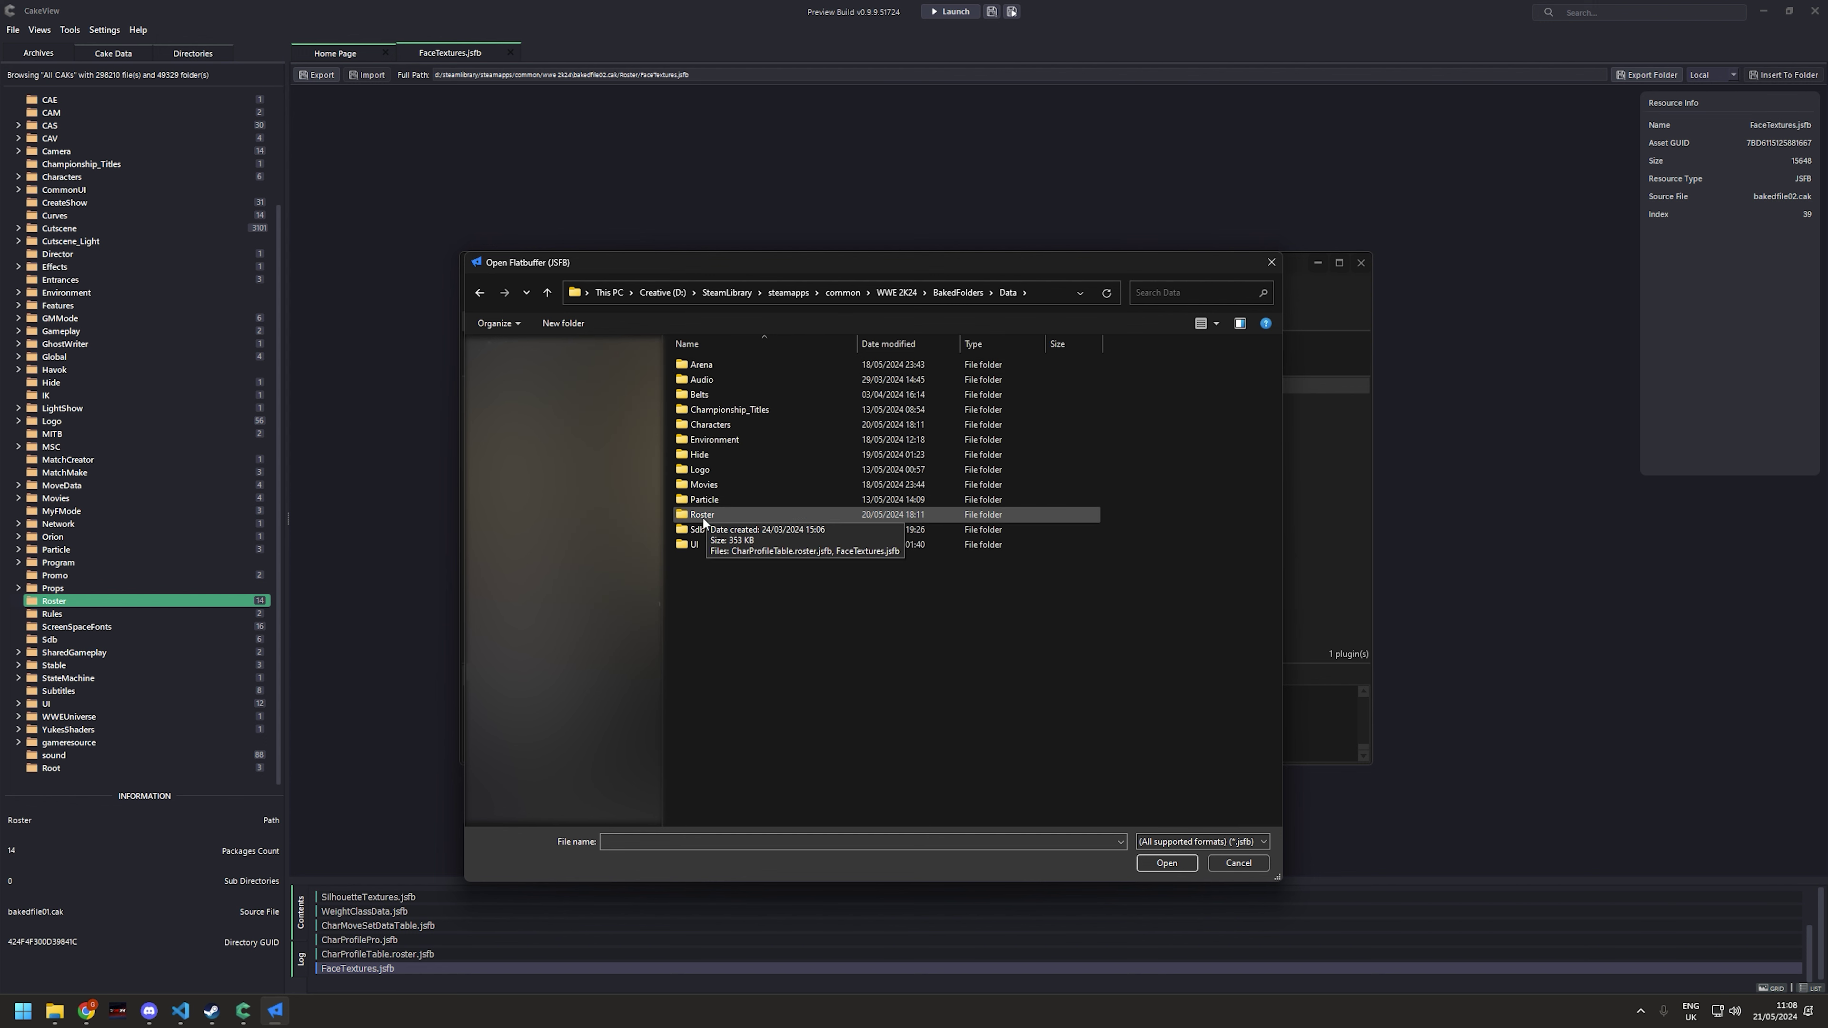
double_click(704, 519)
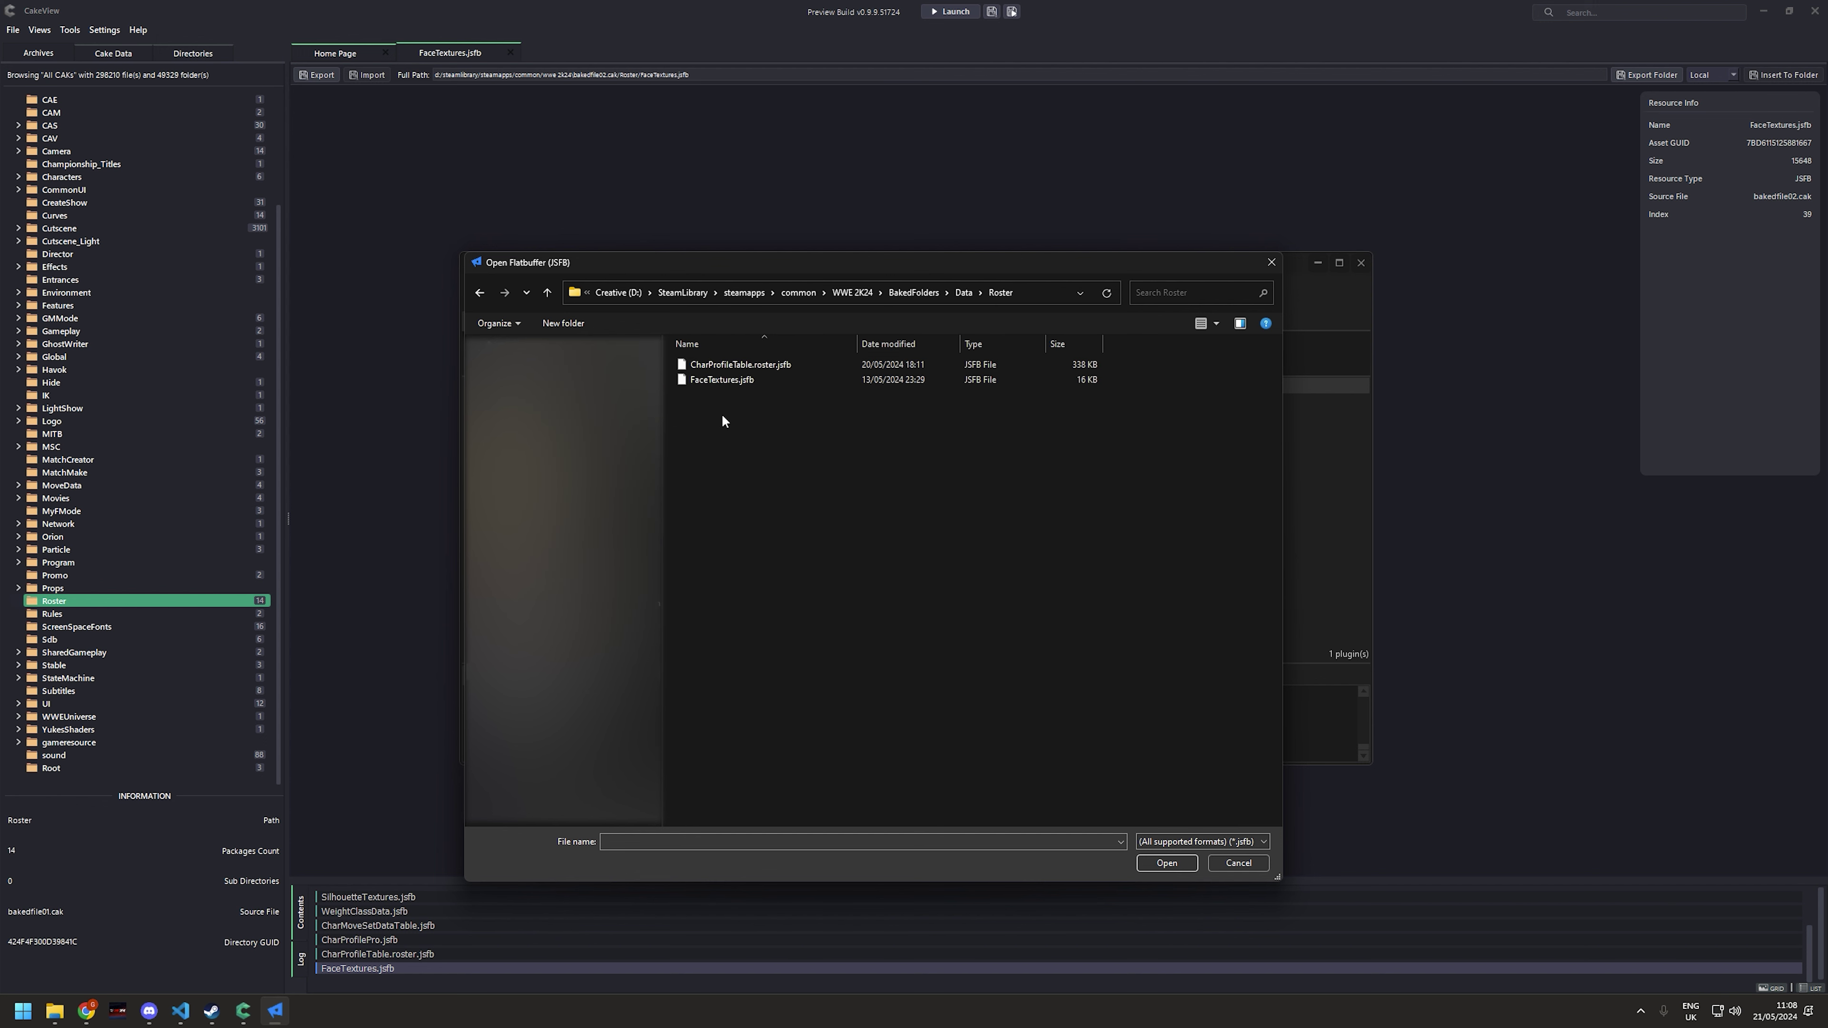
double_click(718, 380)
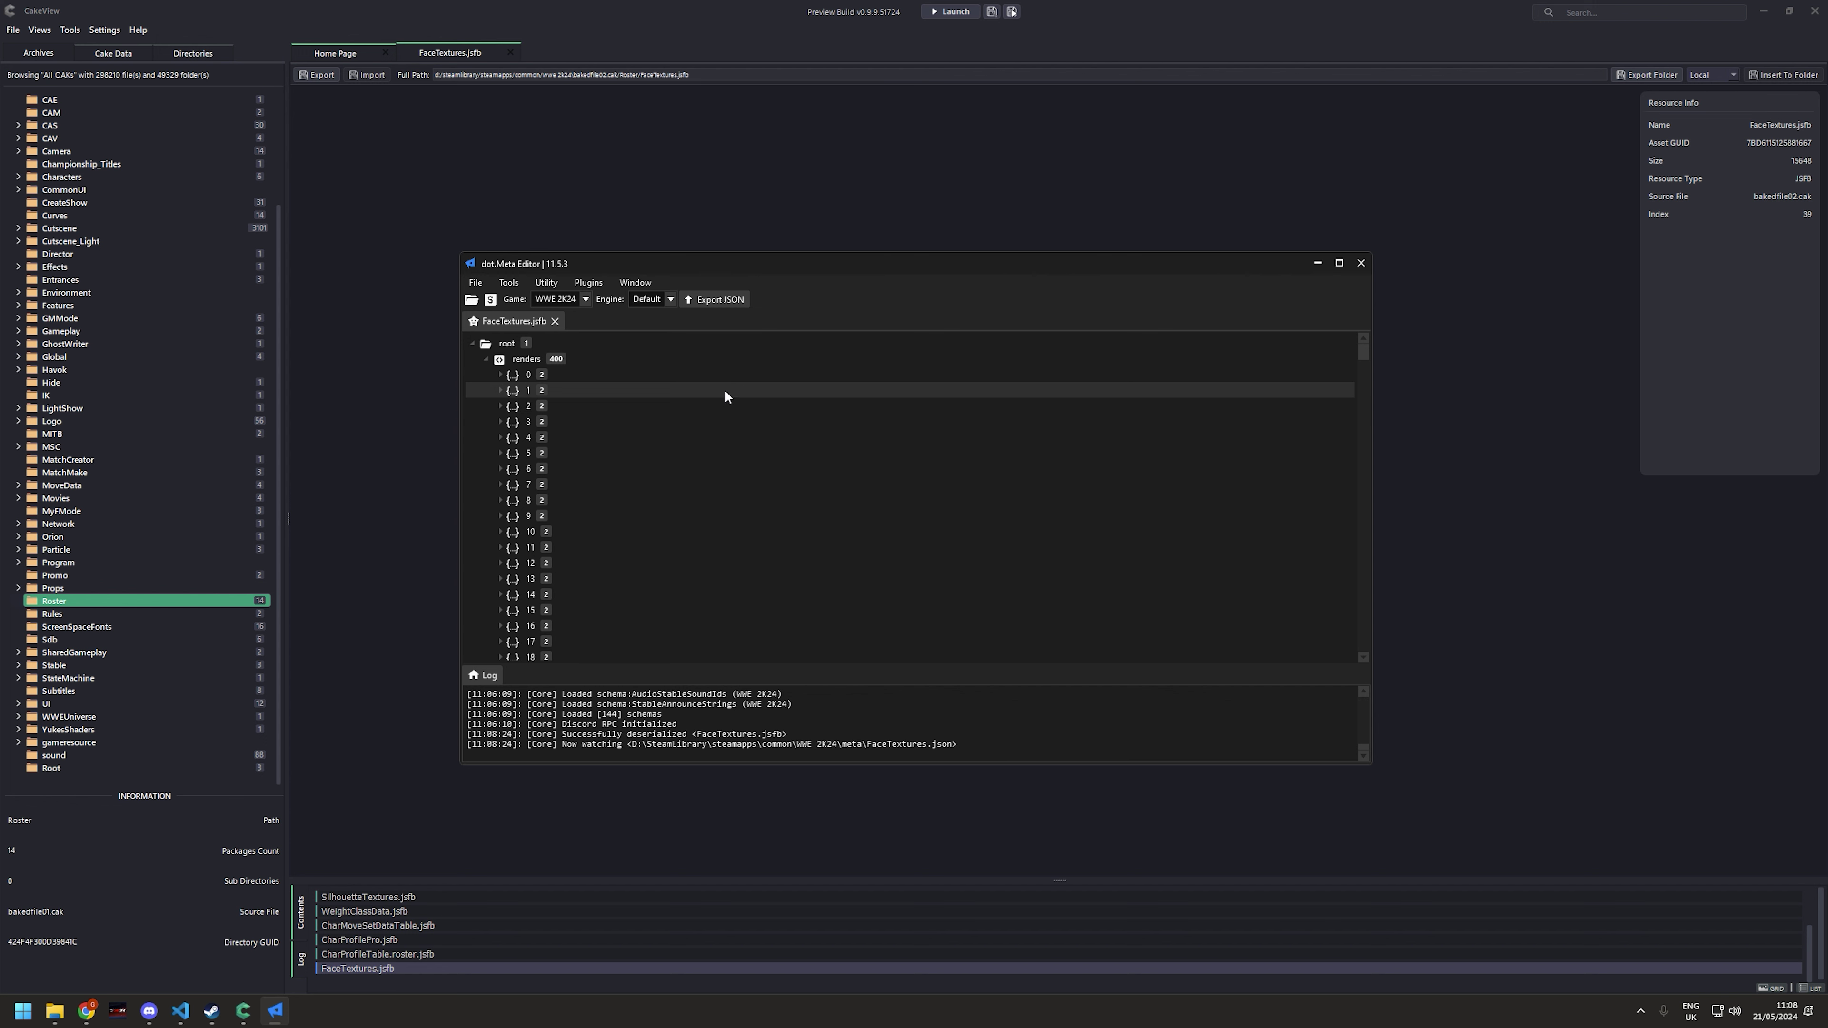
Export the opened file as FaceTextures.json into the WWE 2K24\meta folder, replacing the existing copy.
click(715, 305)
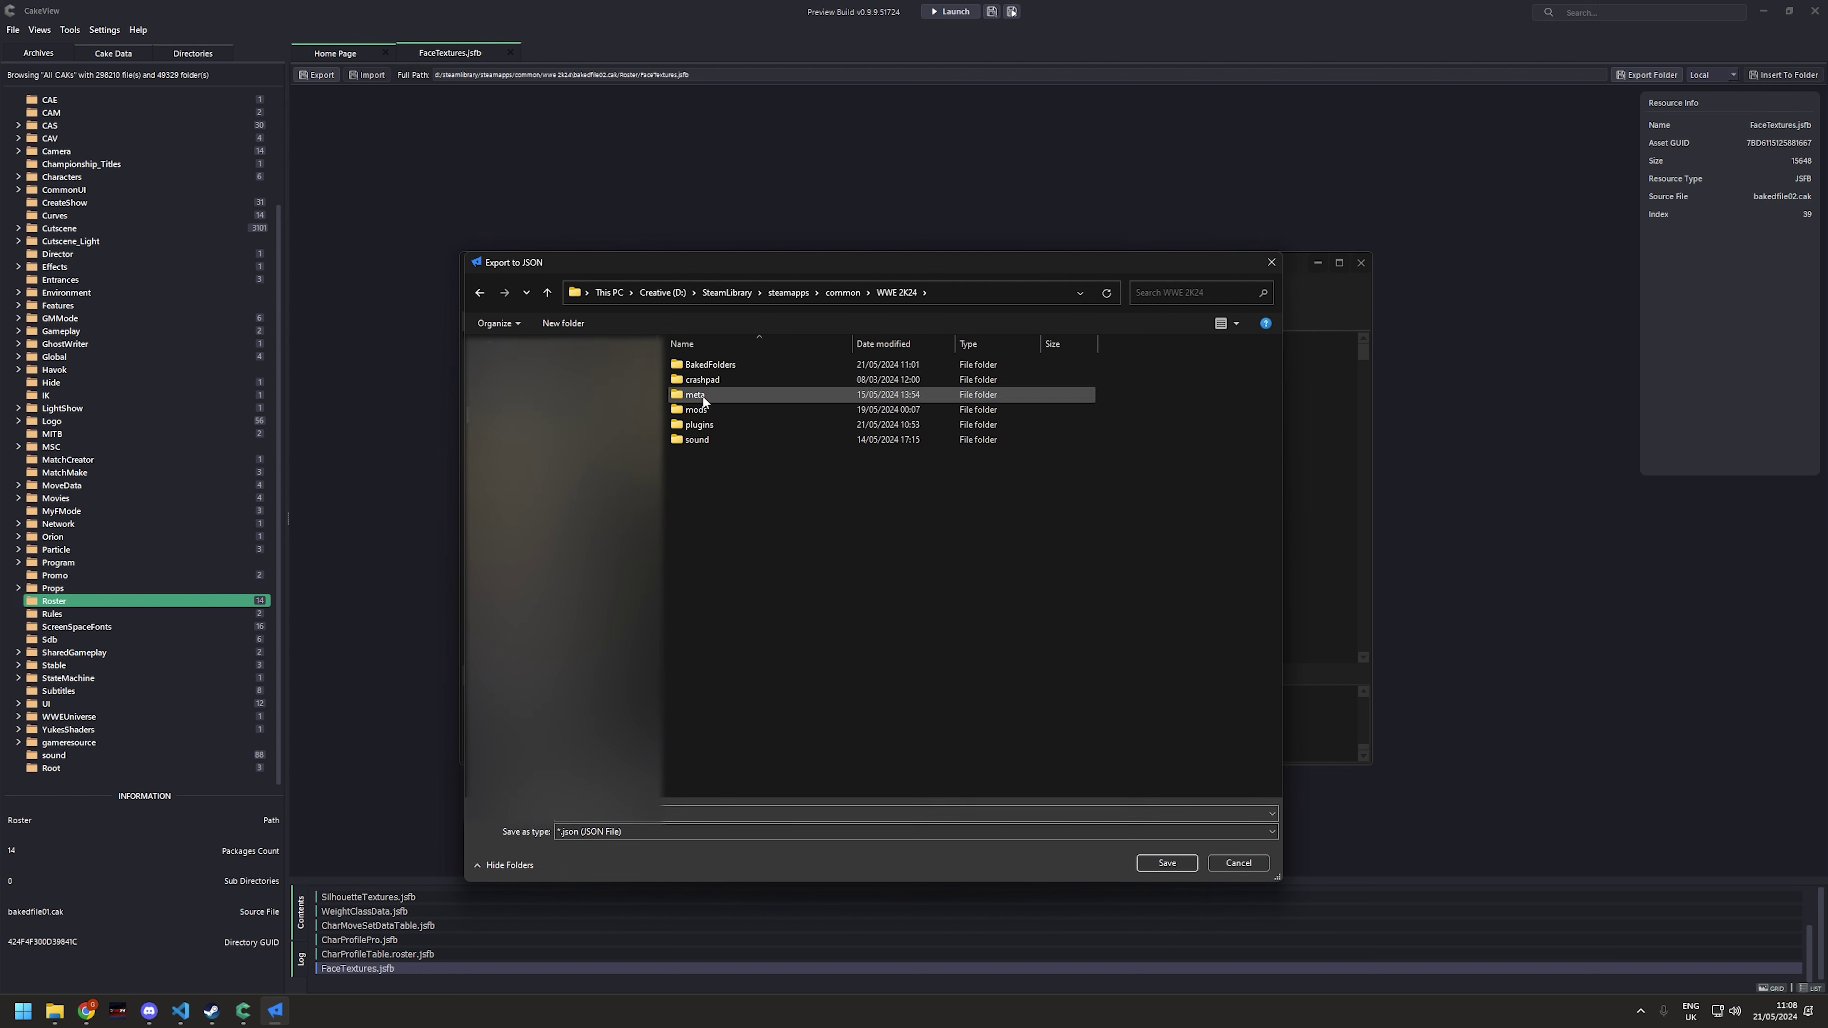
click(702, 396)
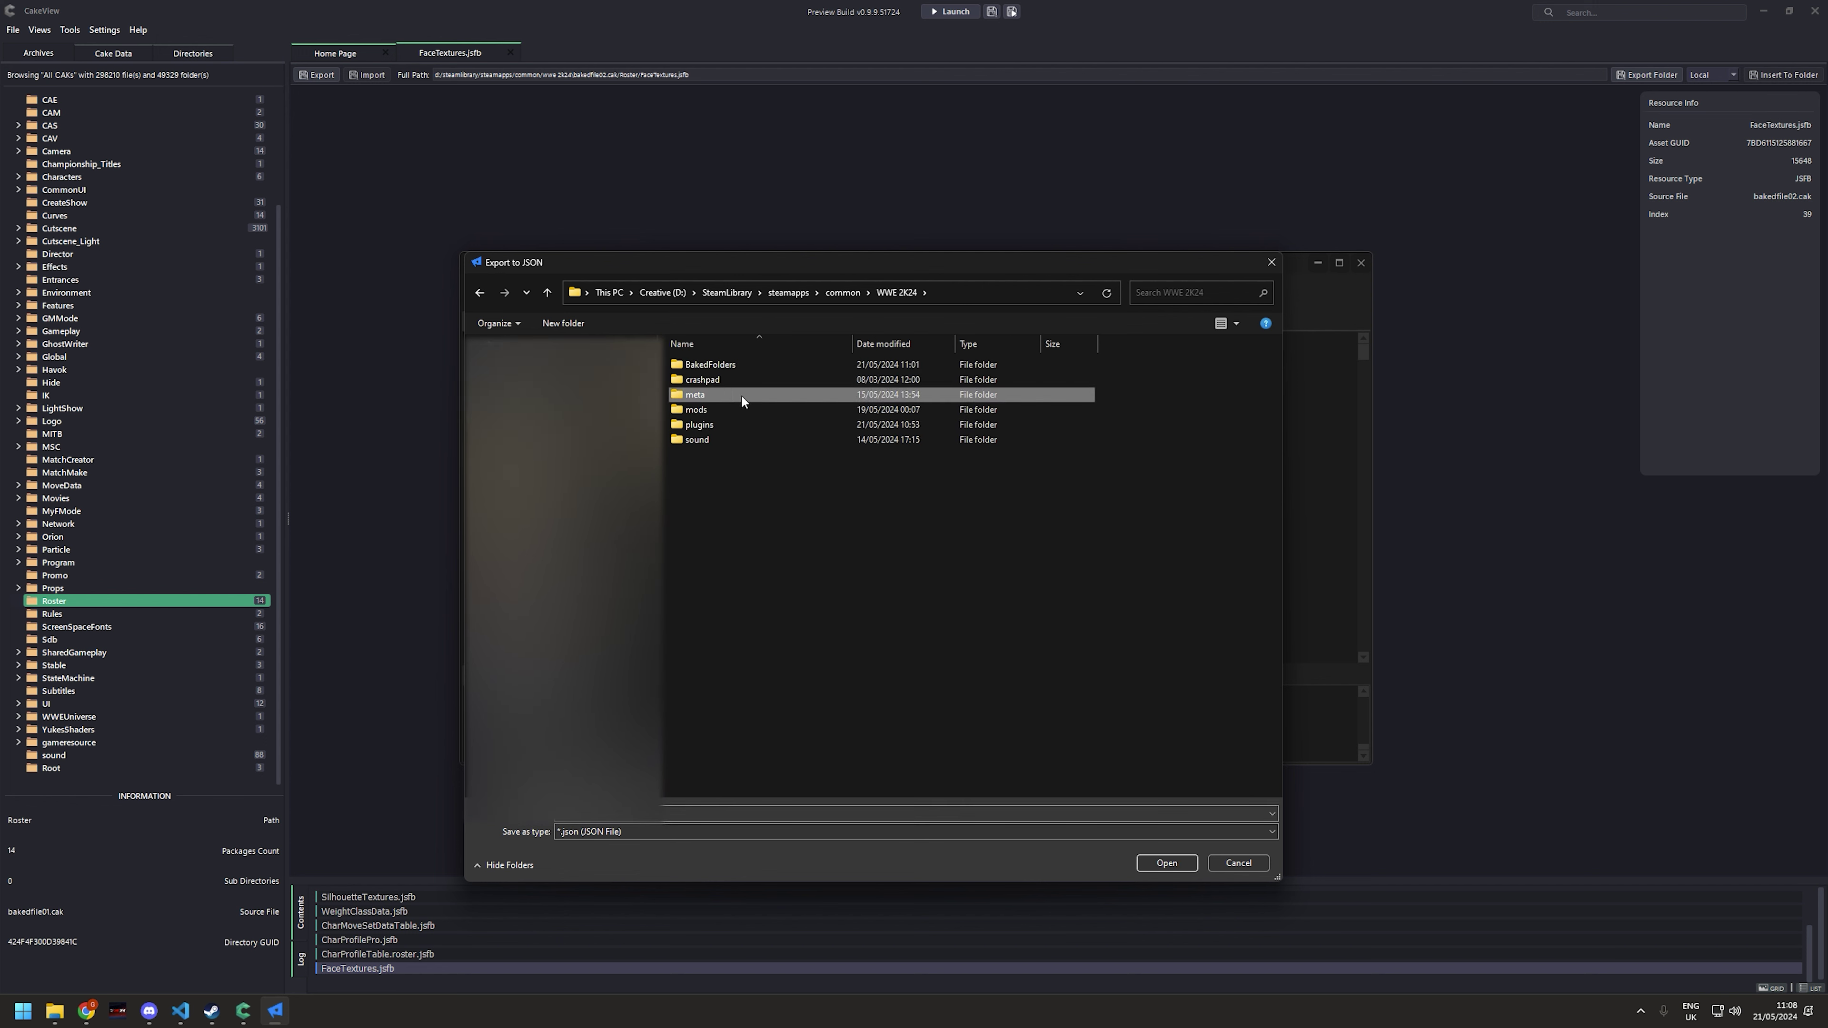
double_click(699, 398)
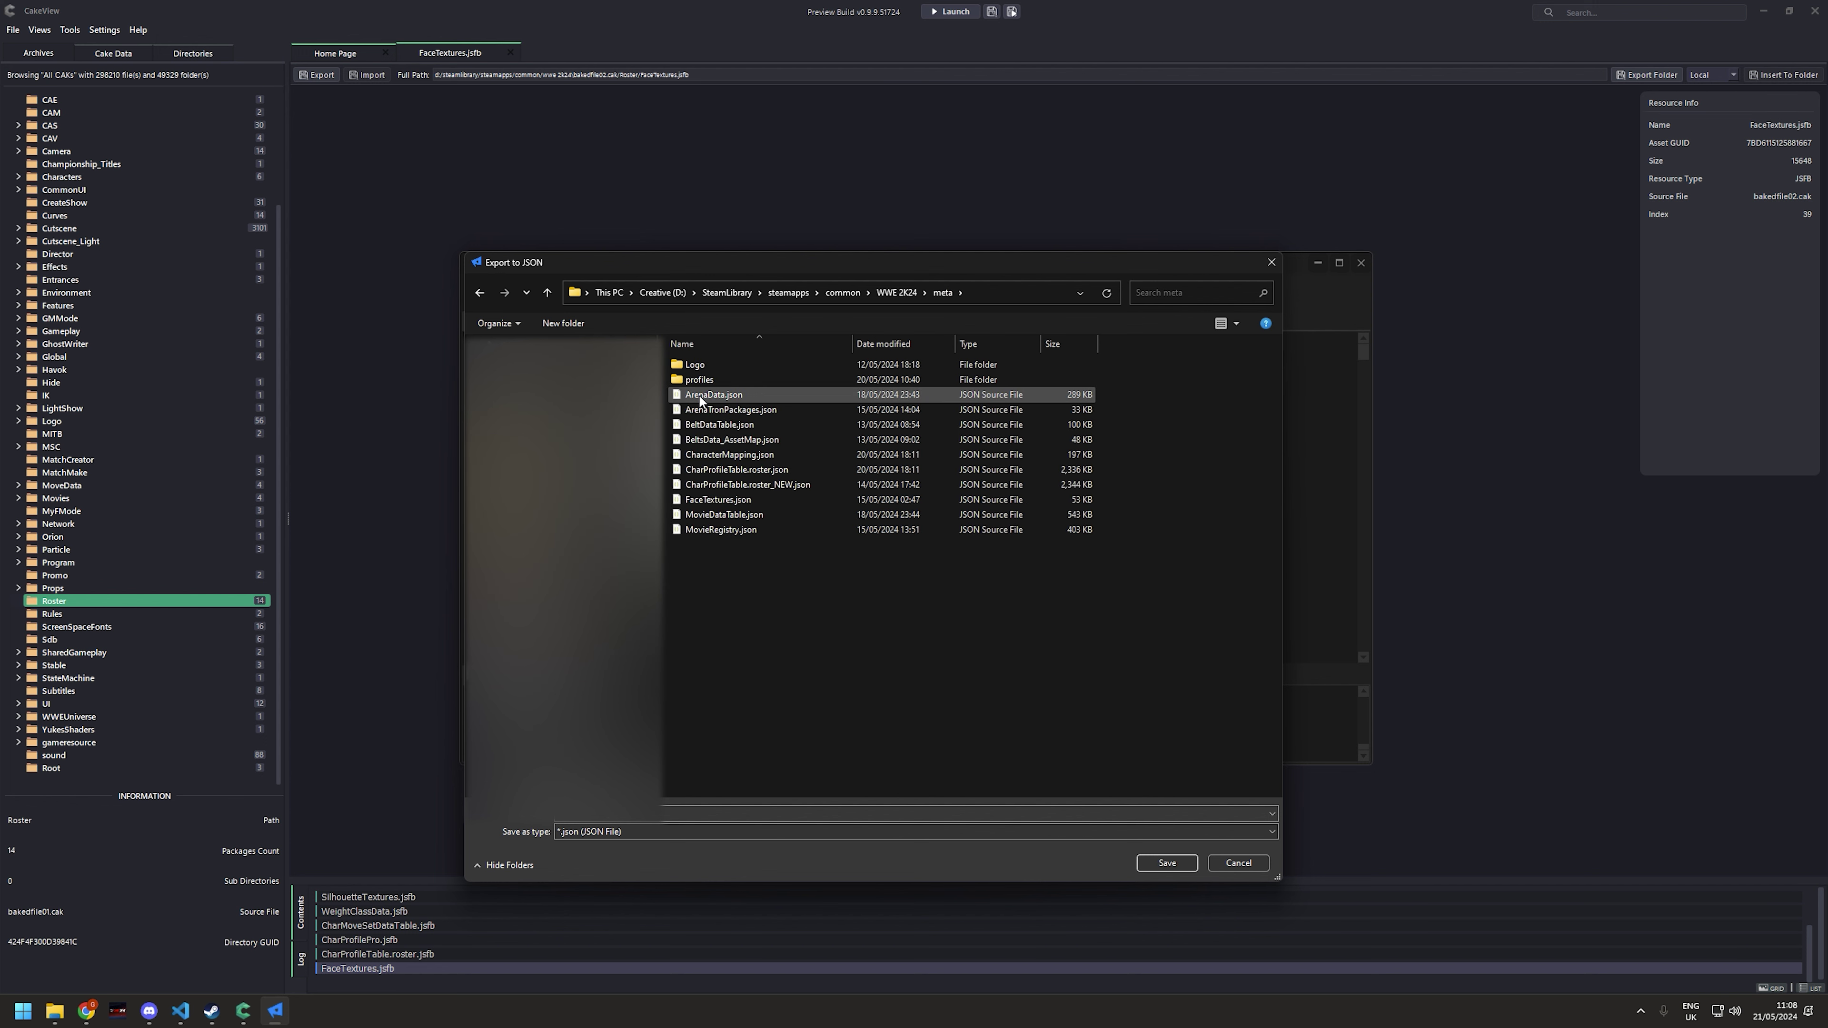
click(1165, 862)
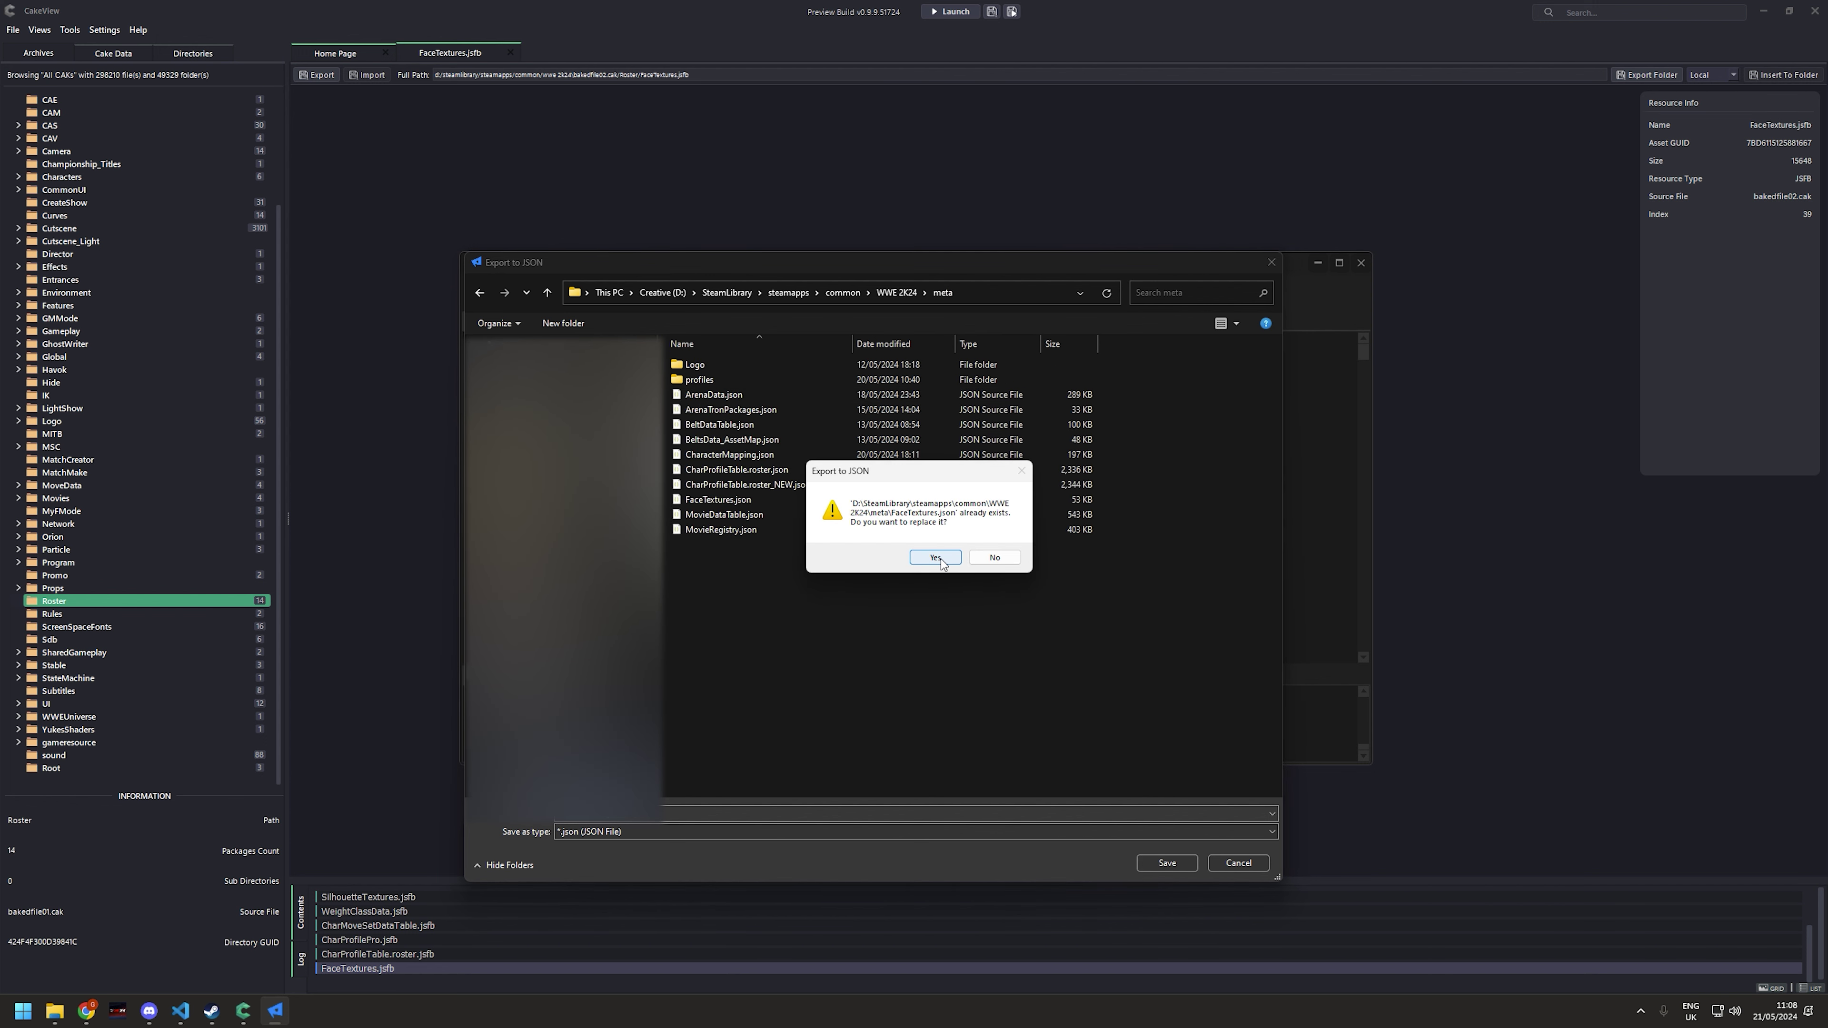
click(936, 558)
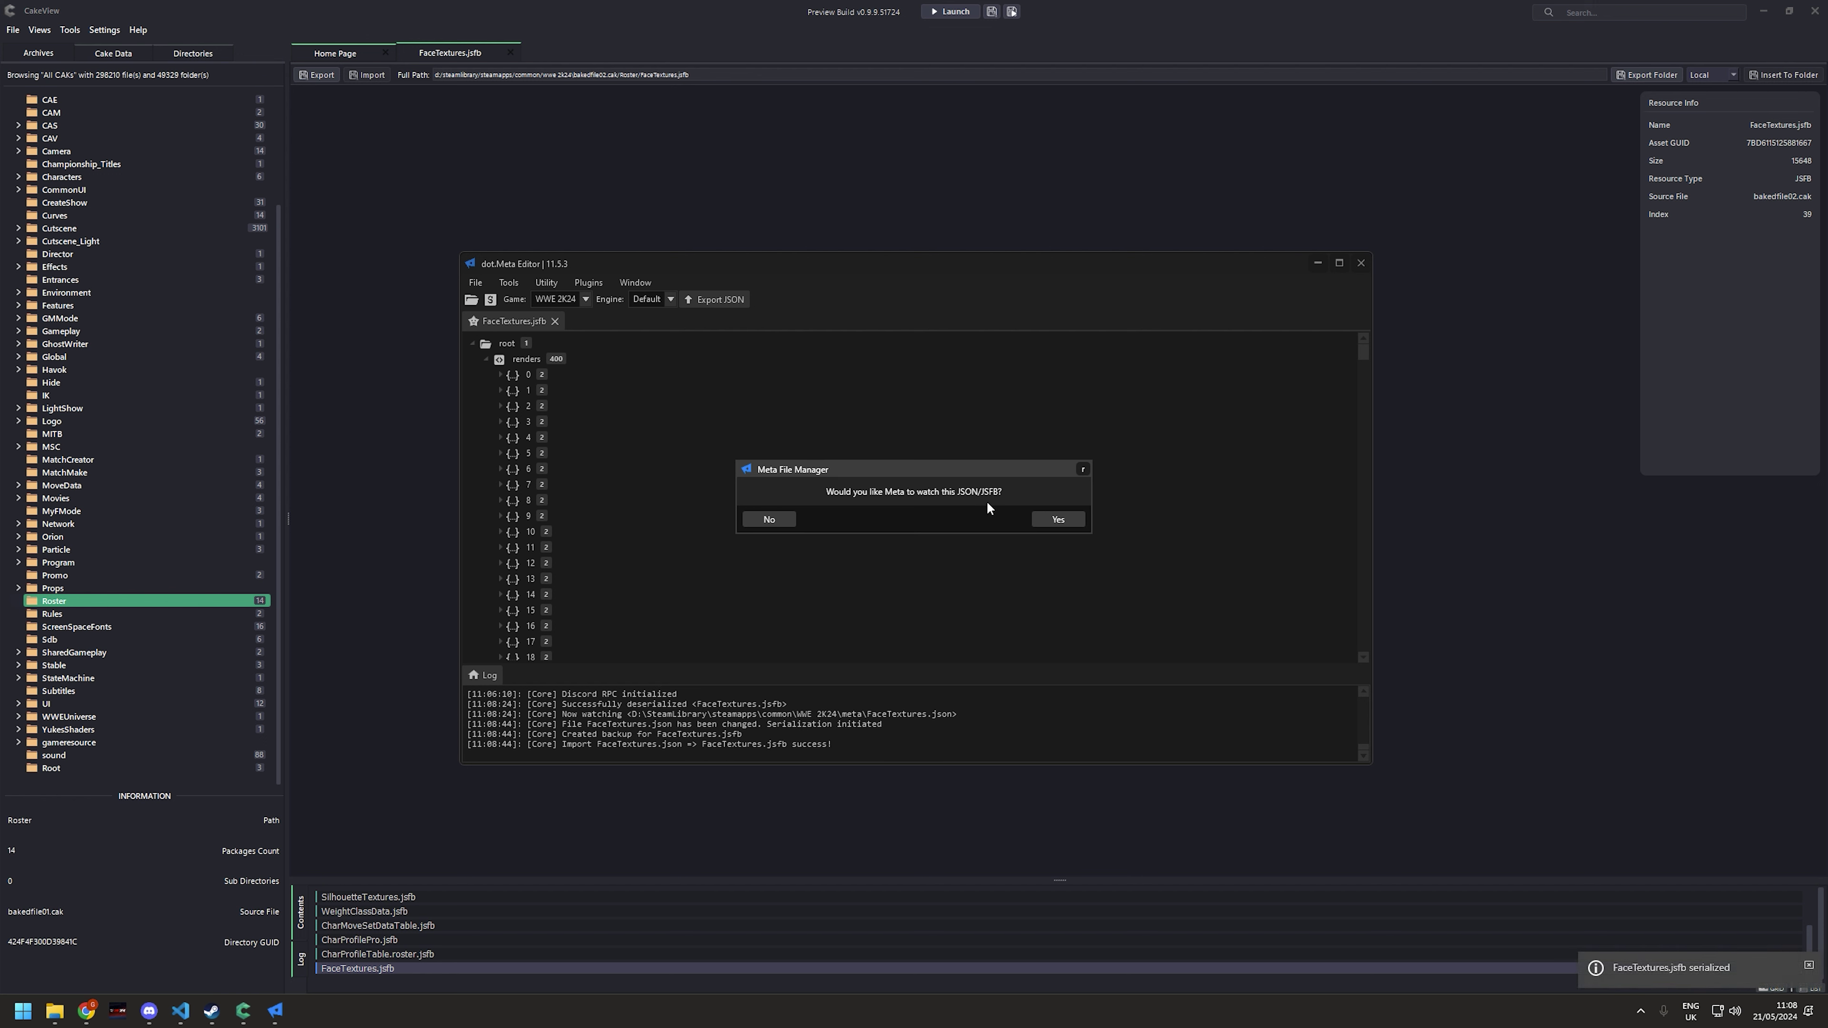
Have Meta watch the exported JSON/JSFB pair and update the existing watcher's locations.
click(1044, 520)
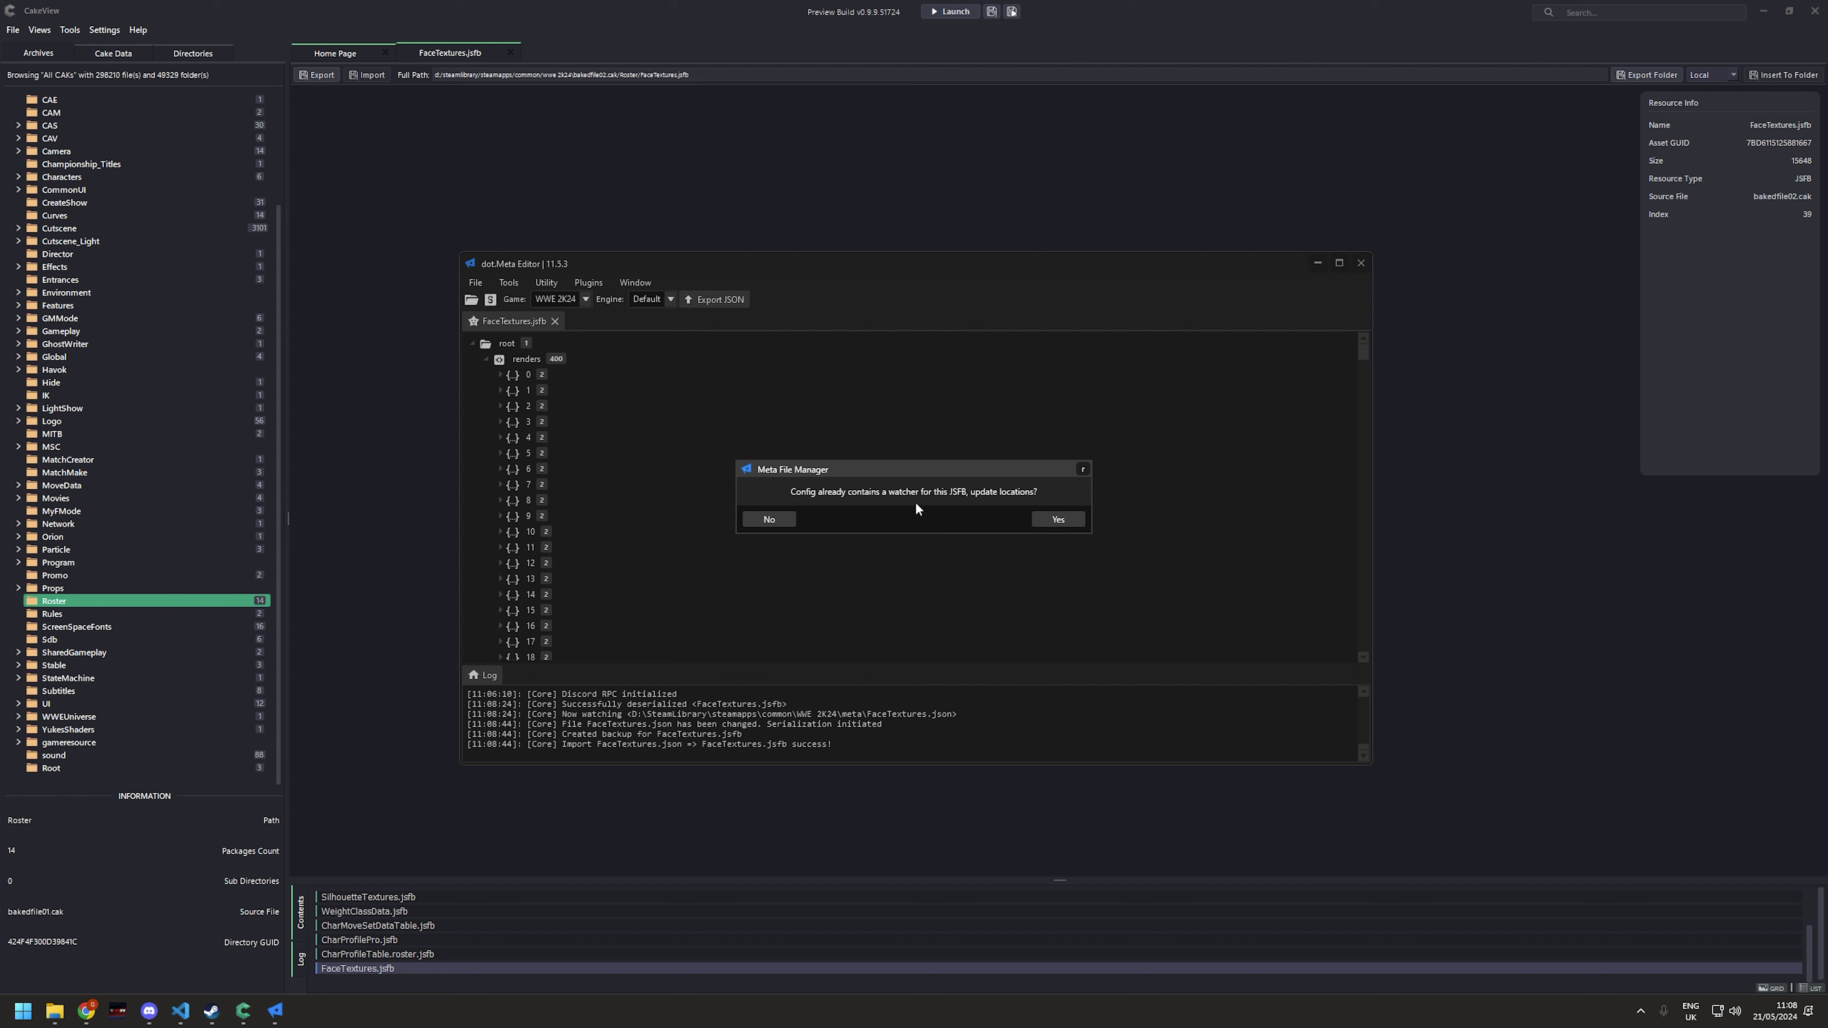
click(1056, 520)
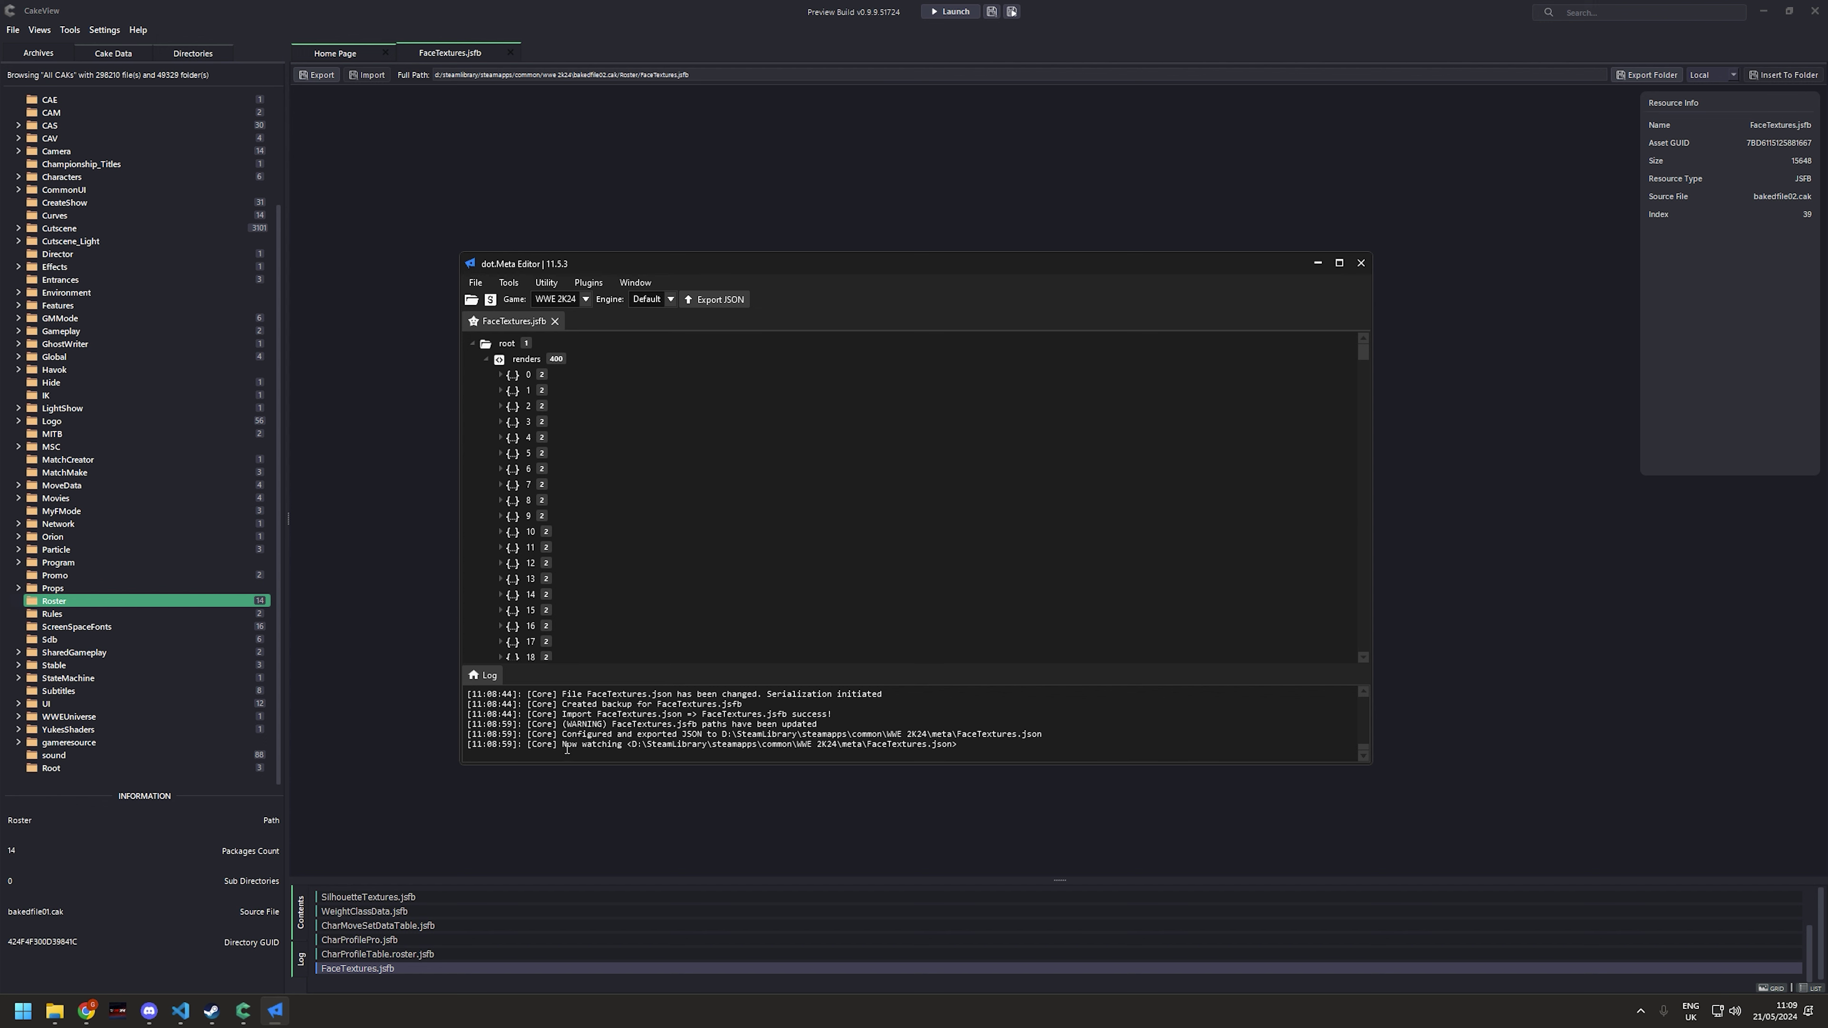
drag(563, 744, 961, 746)
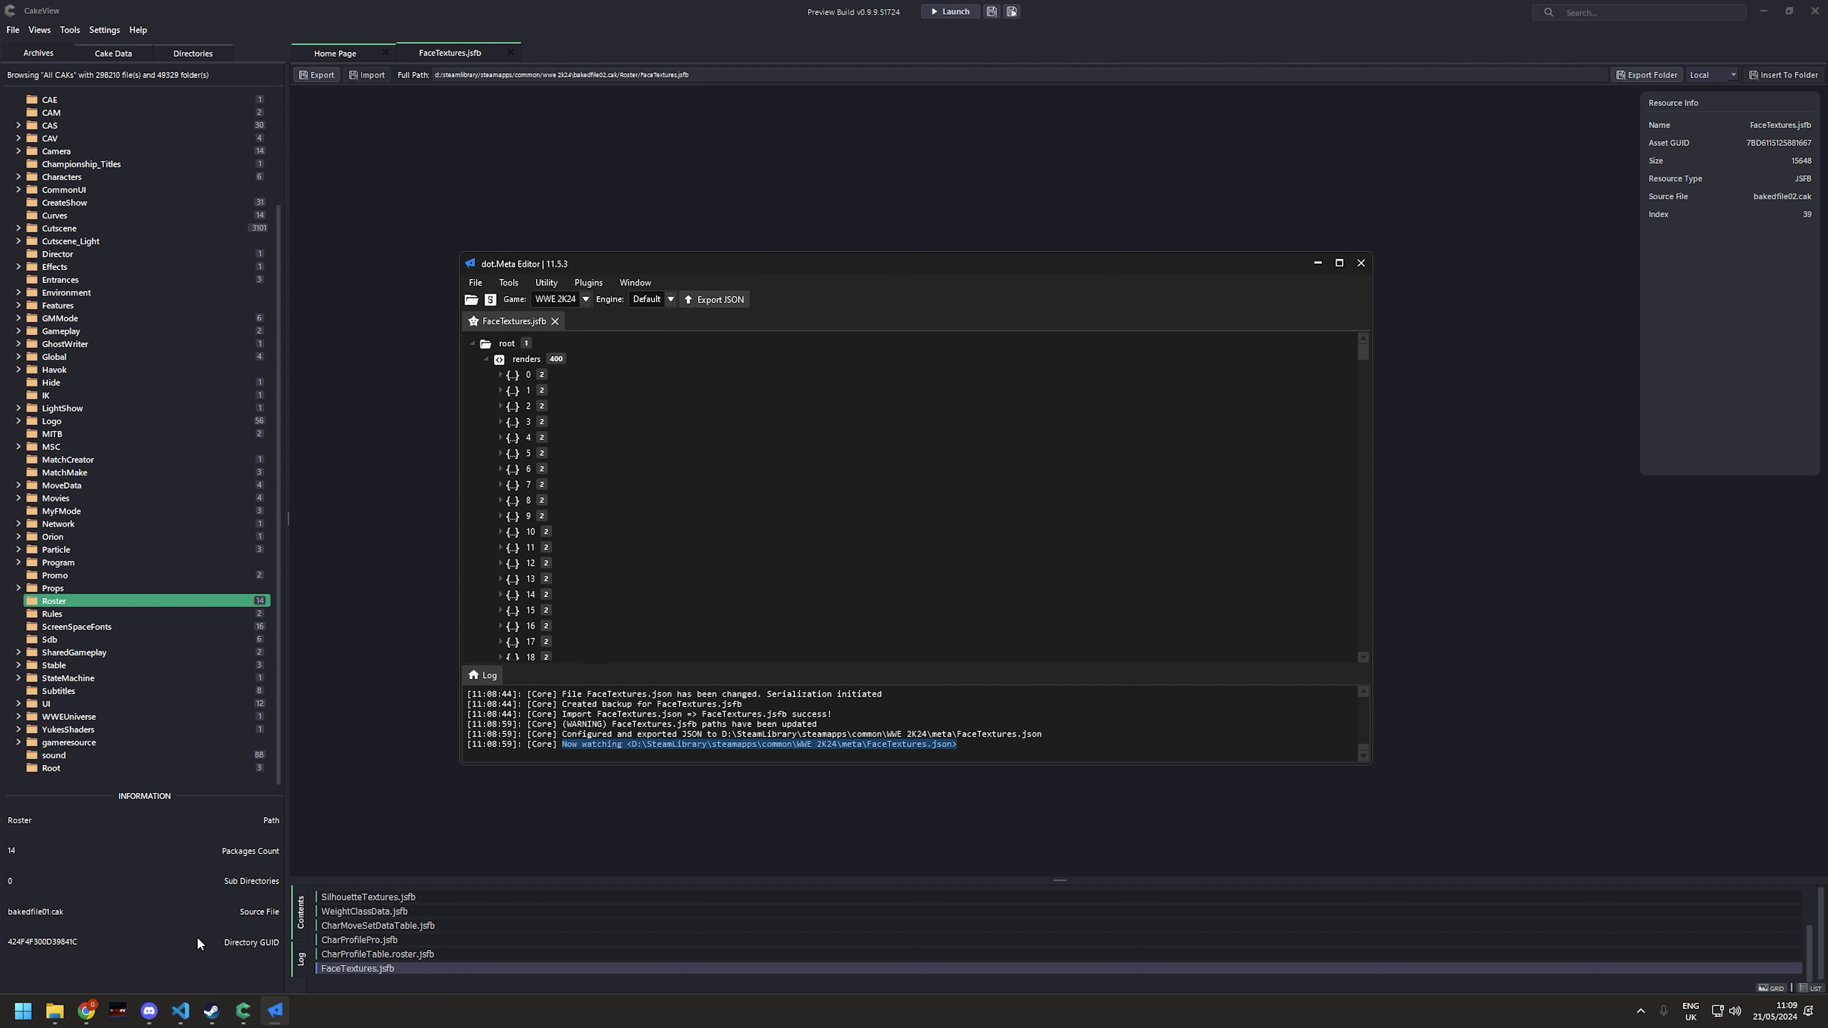
Launch Visual Studio Code, maximize it, and open FaceTextures.json from the WWE 2K24\meta folder.
key(super)
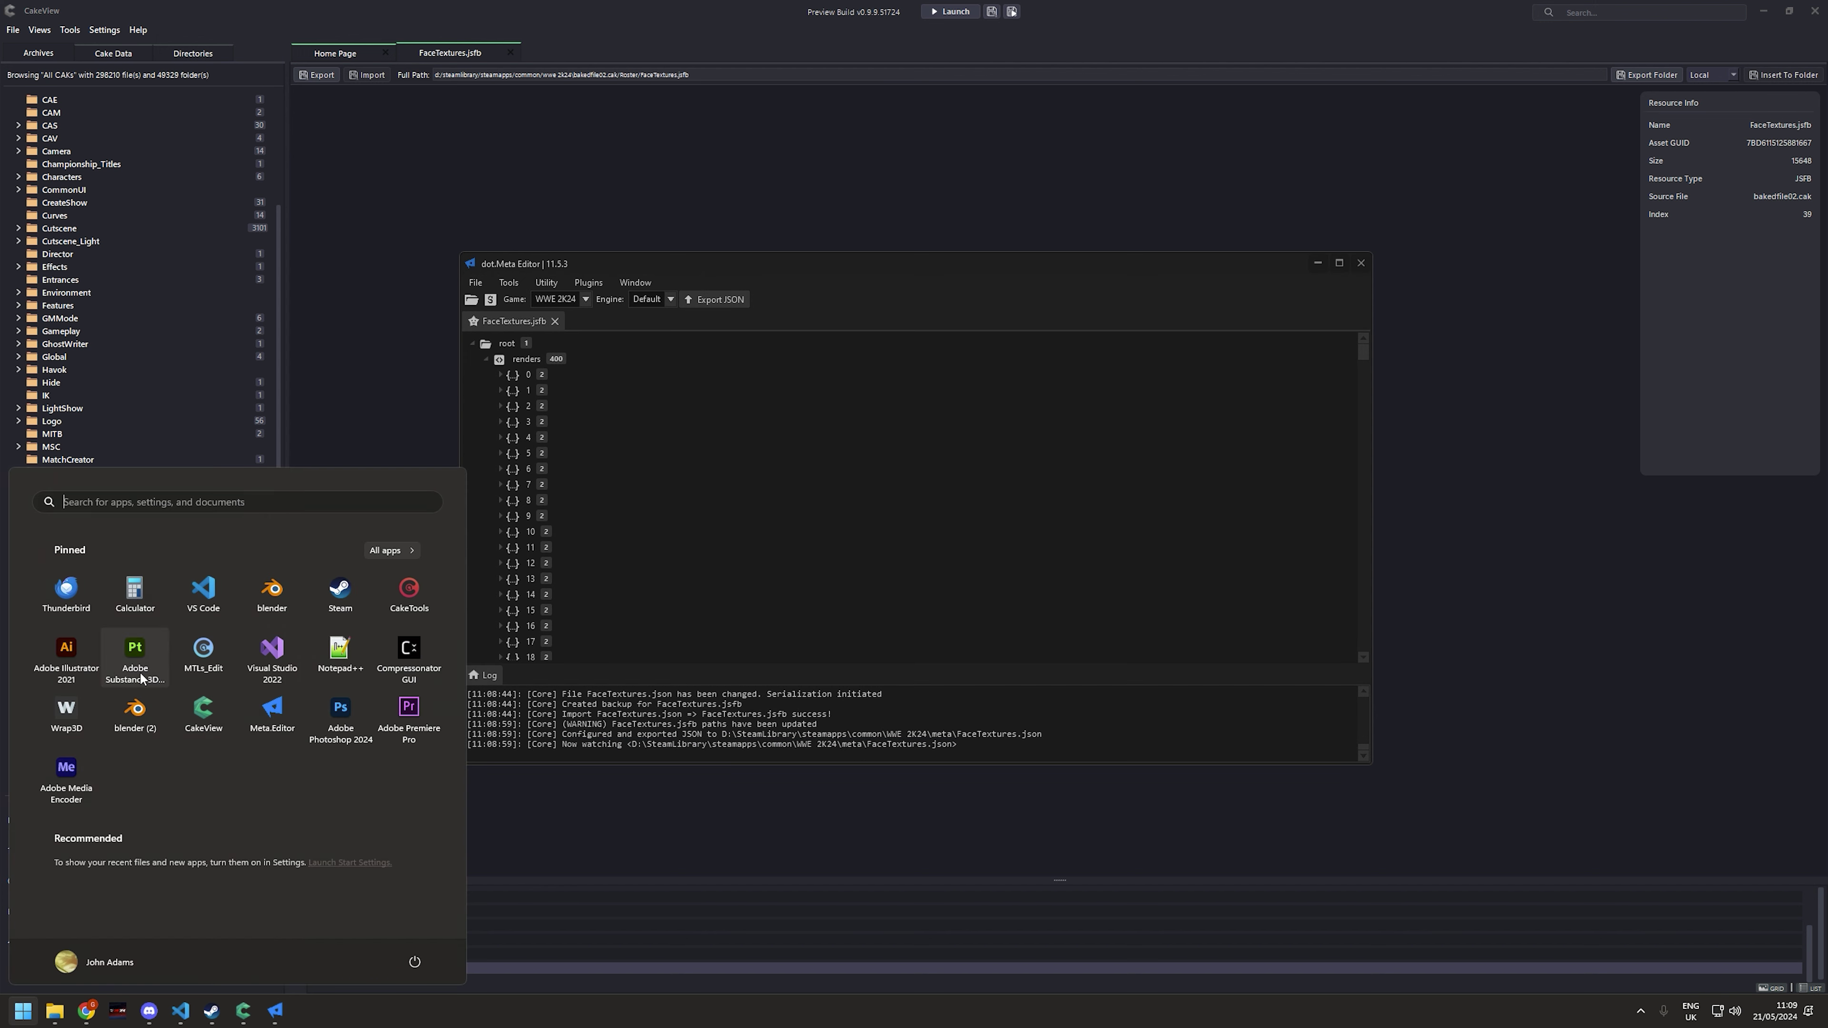
click(203, 589)
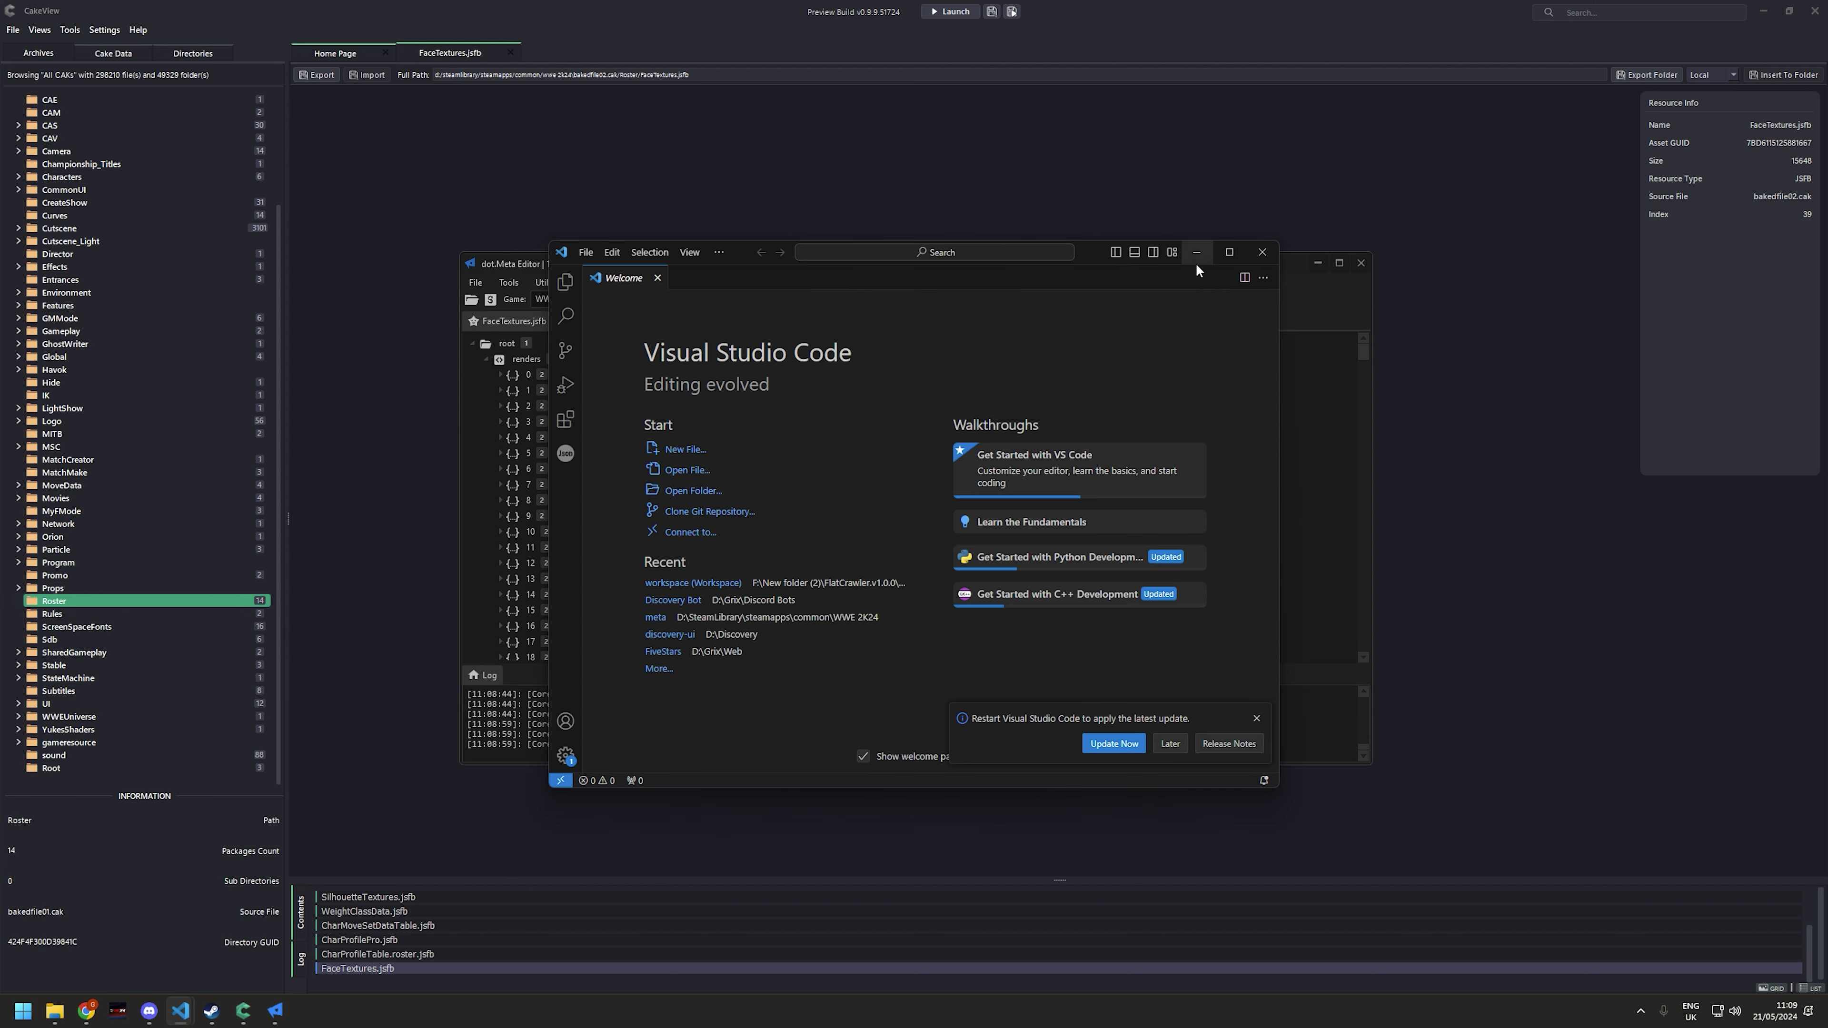
click(1228, 252)
click(46, 17)
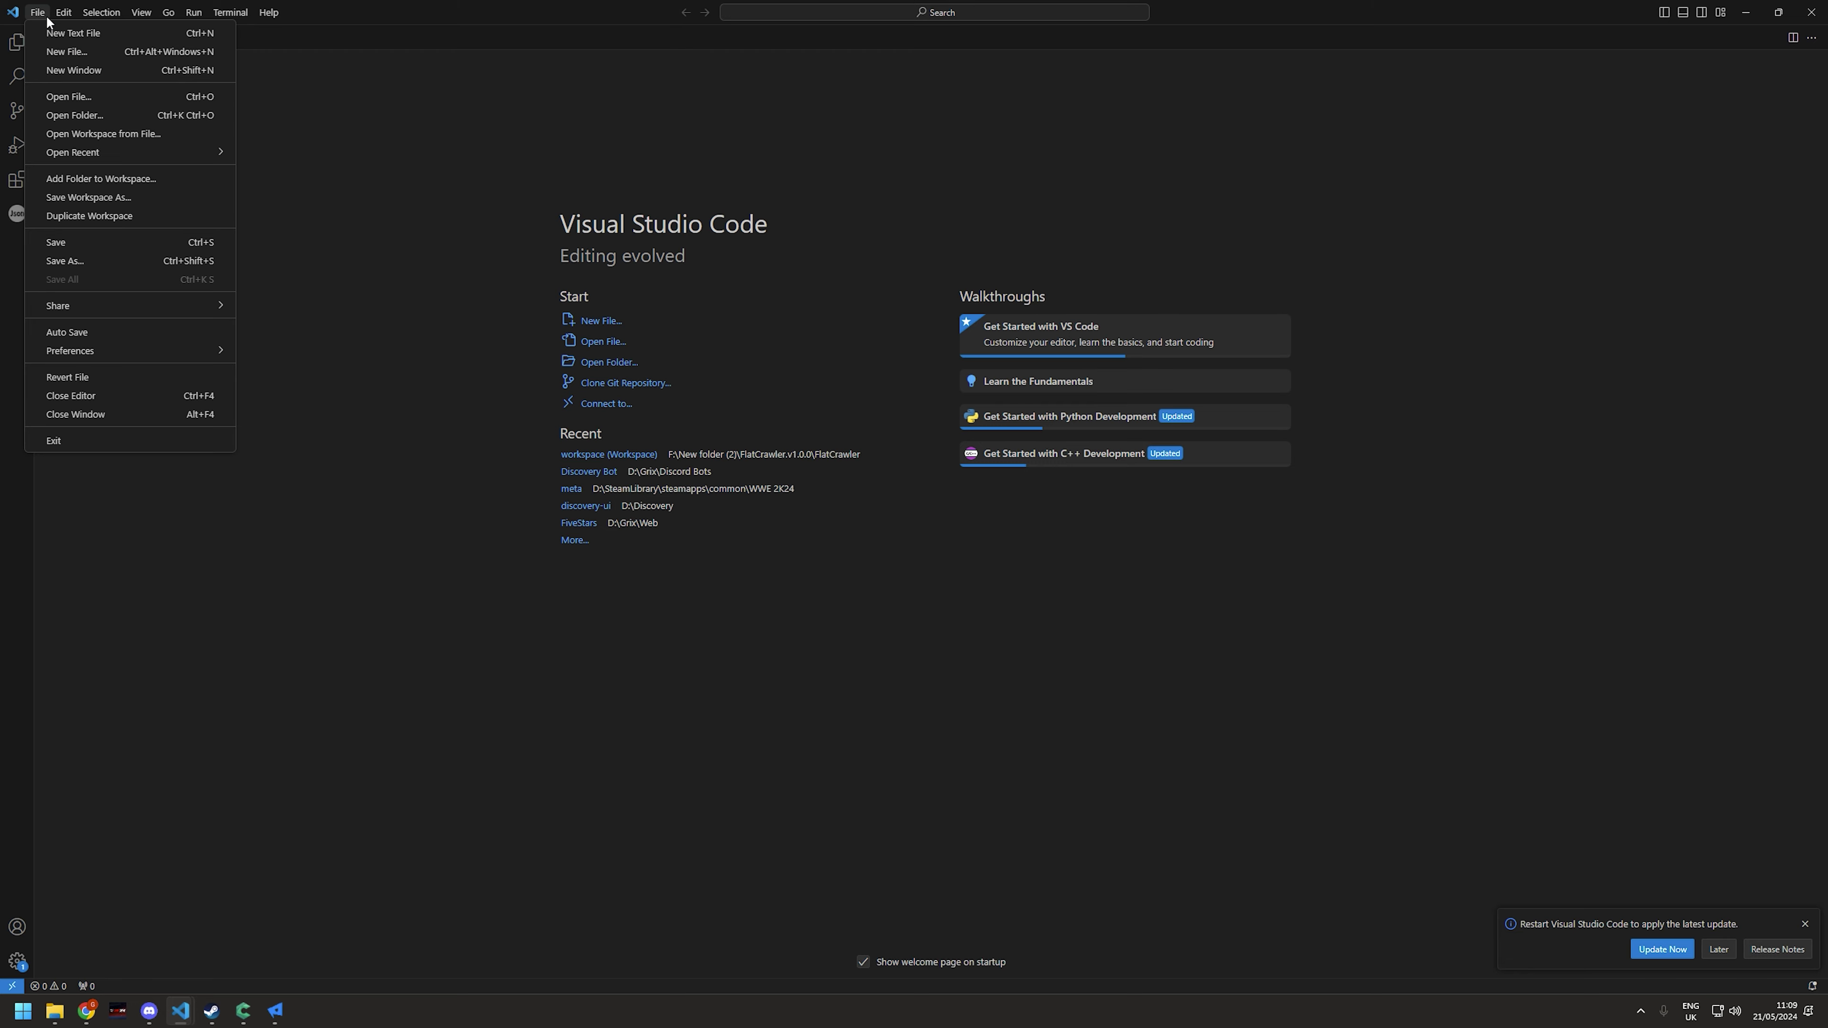
click(56, 98)
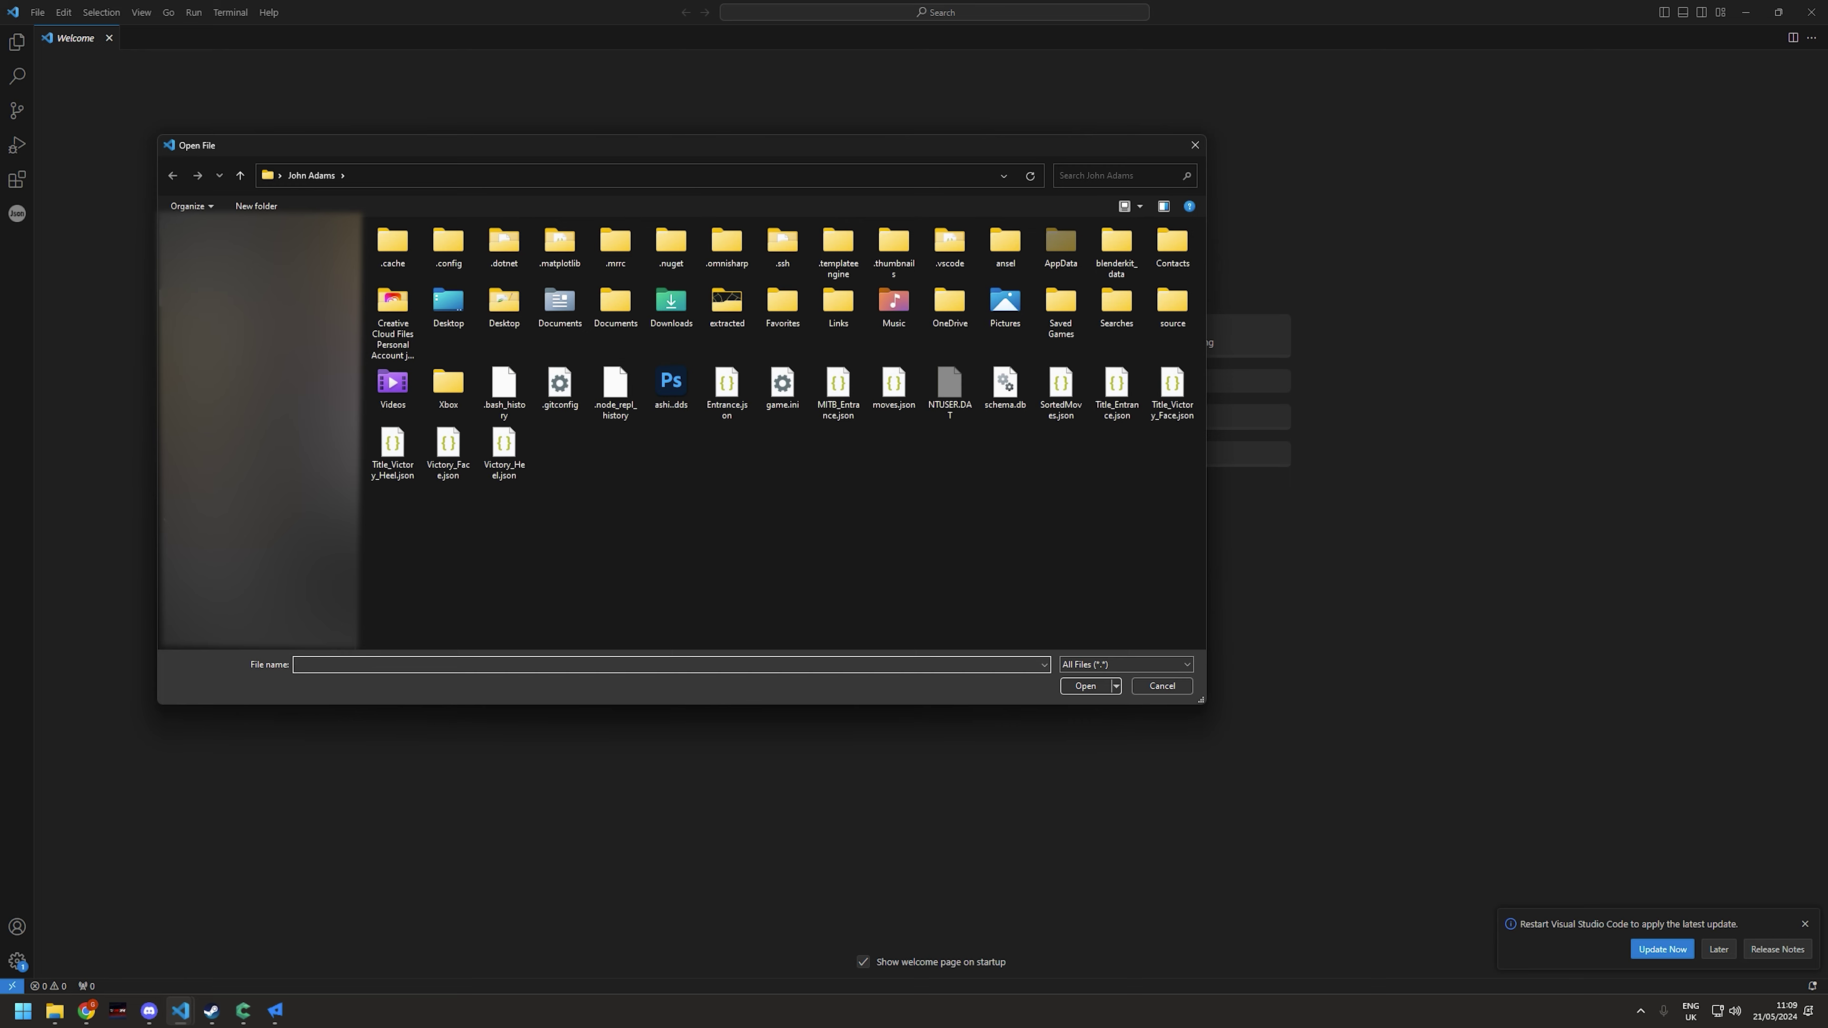
click(417, 249)
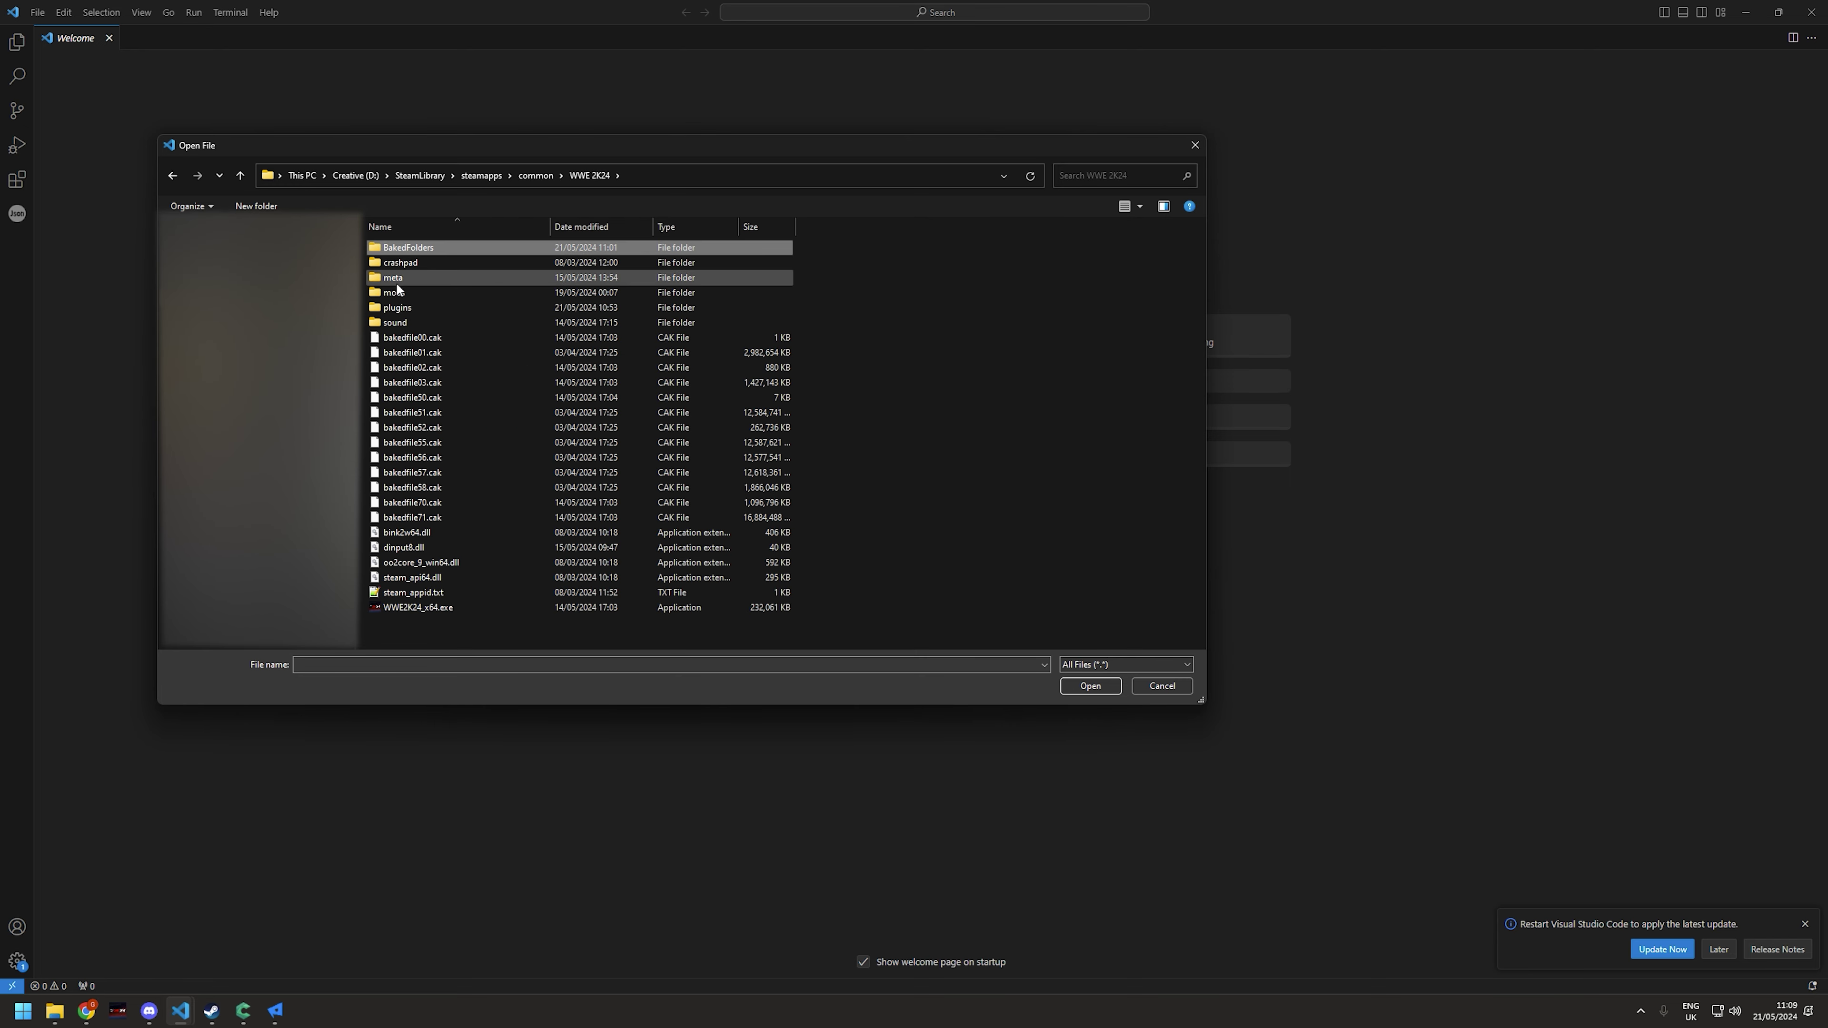
double_click(397, 281)
double_click(420, 387)
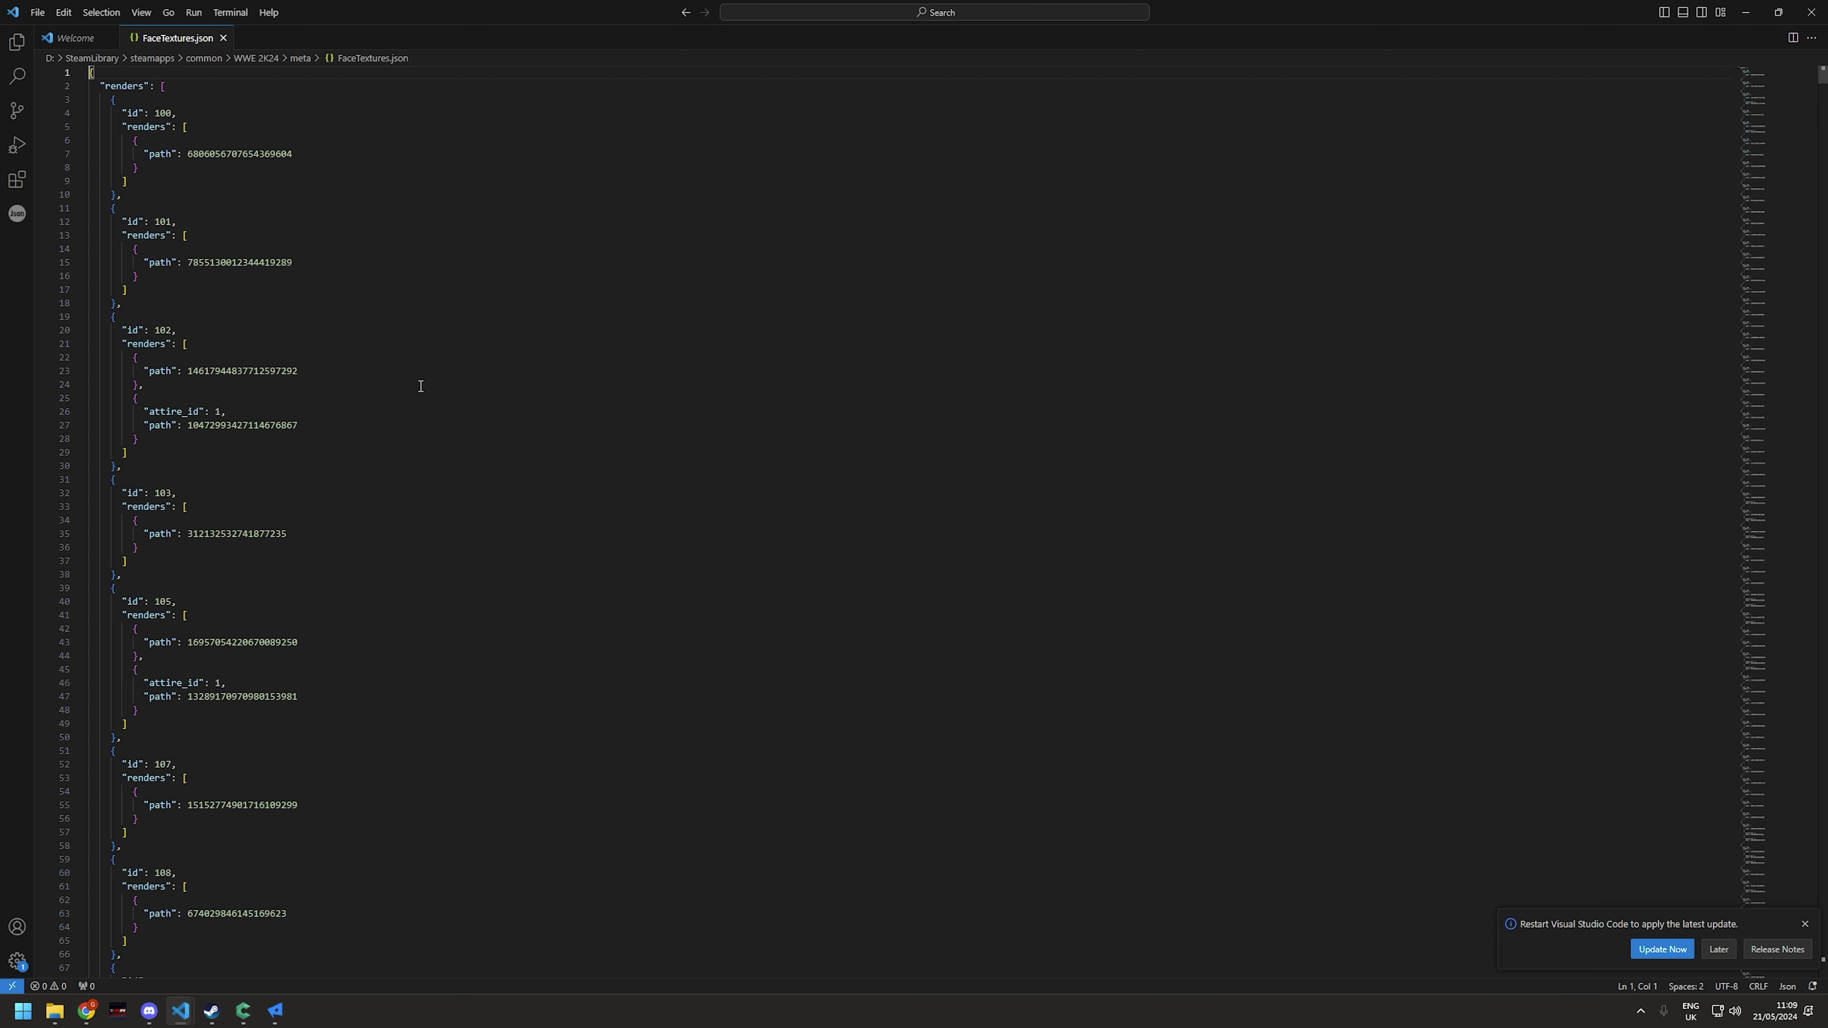
click(267, 224)
scroll(1753, 159, down, 20)
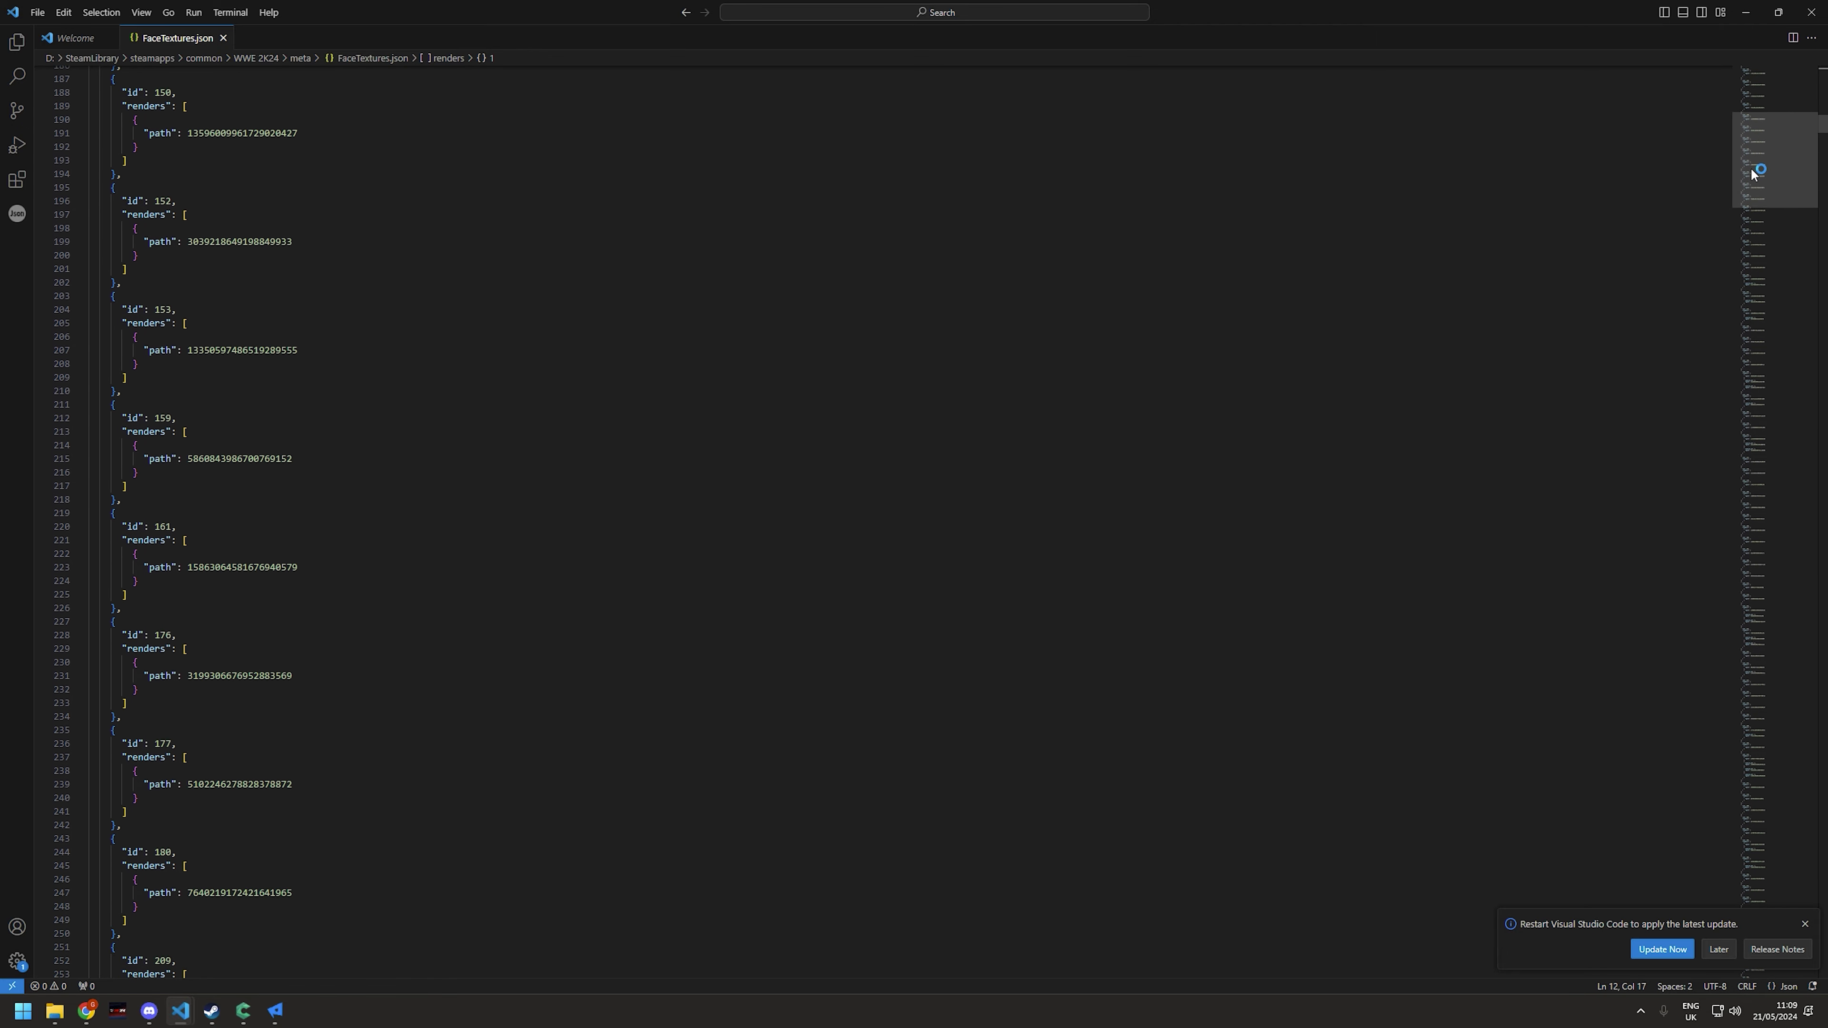
drag(1754, 173, 1732, 235)
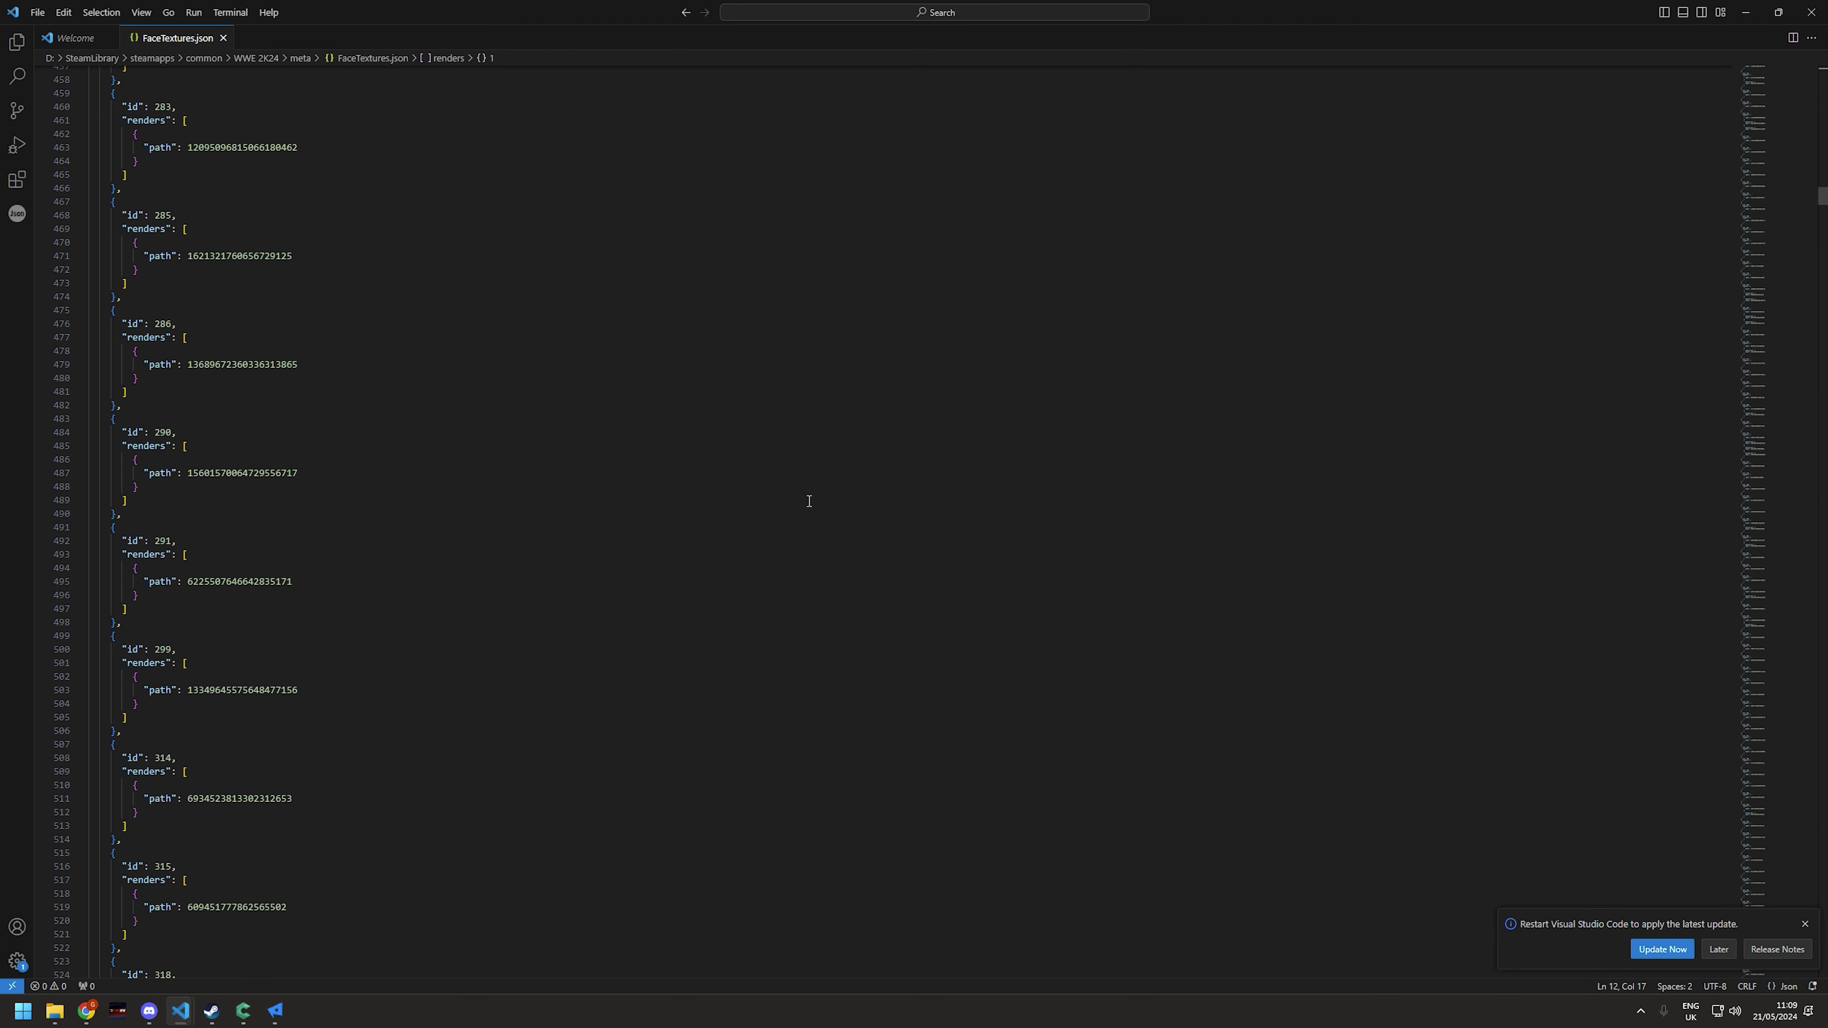
click(272, 512)
scroll(308, 630, down, 2)
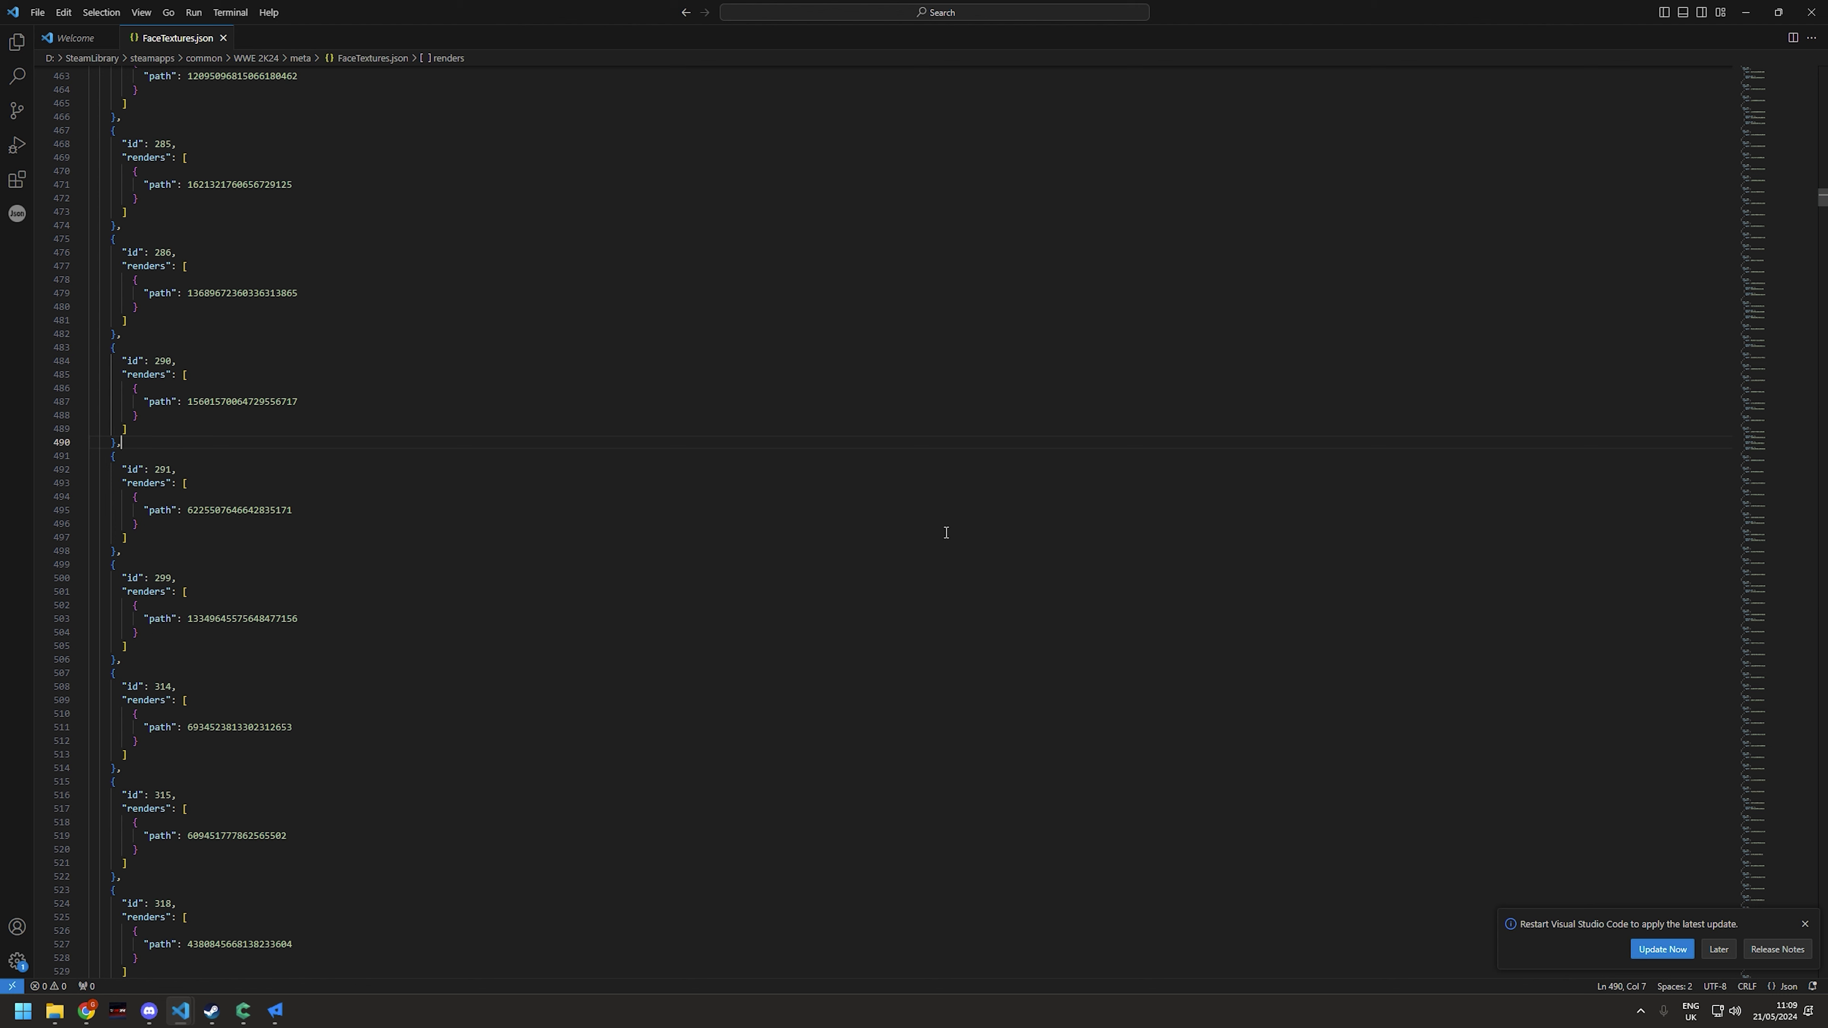
click(511, 413)
drag(1754, 249, 1754, 292)
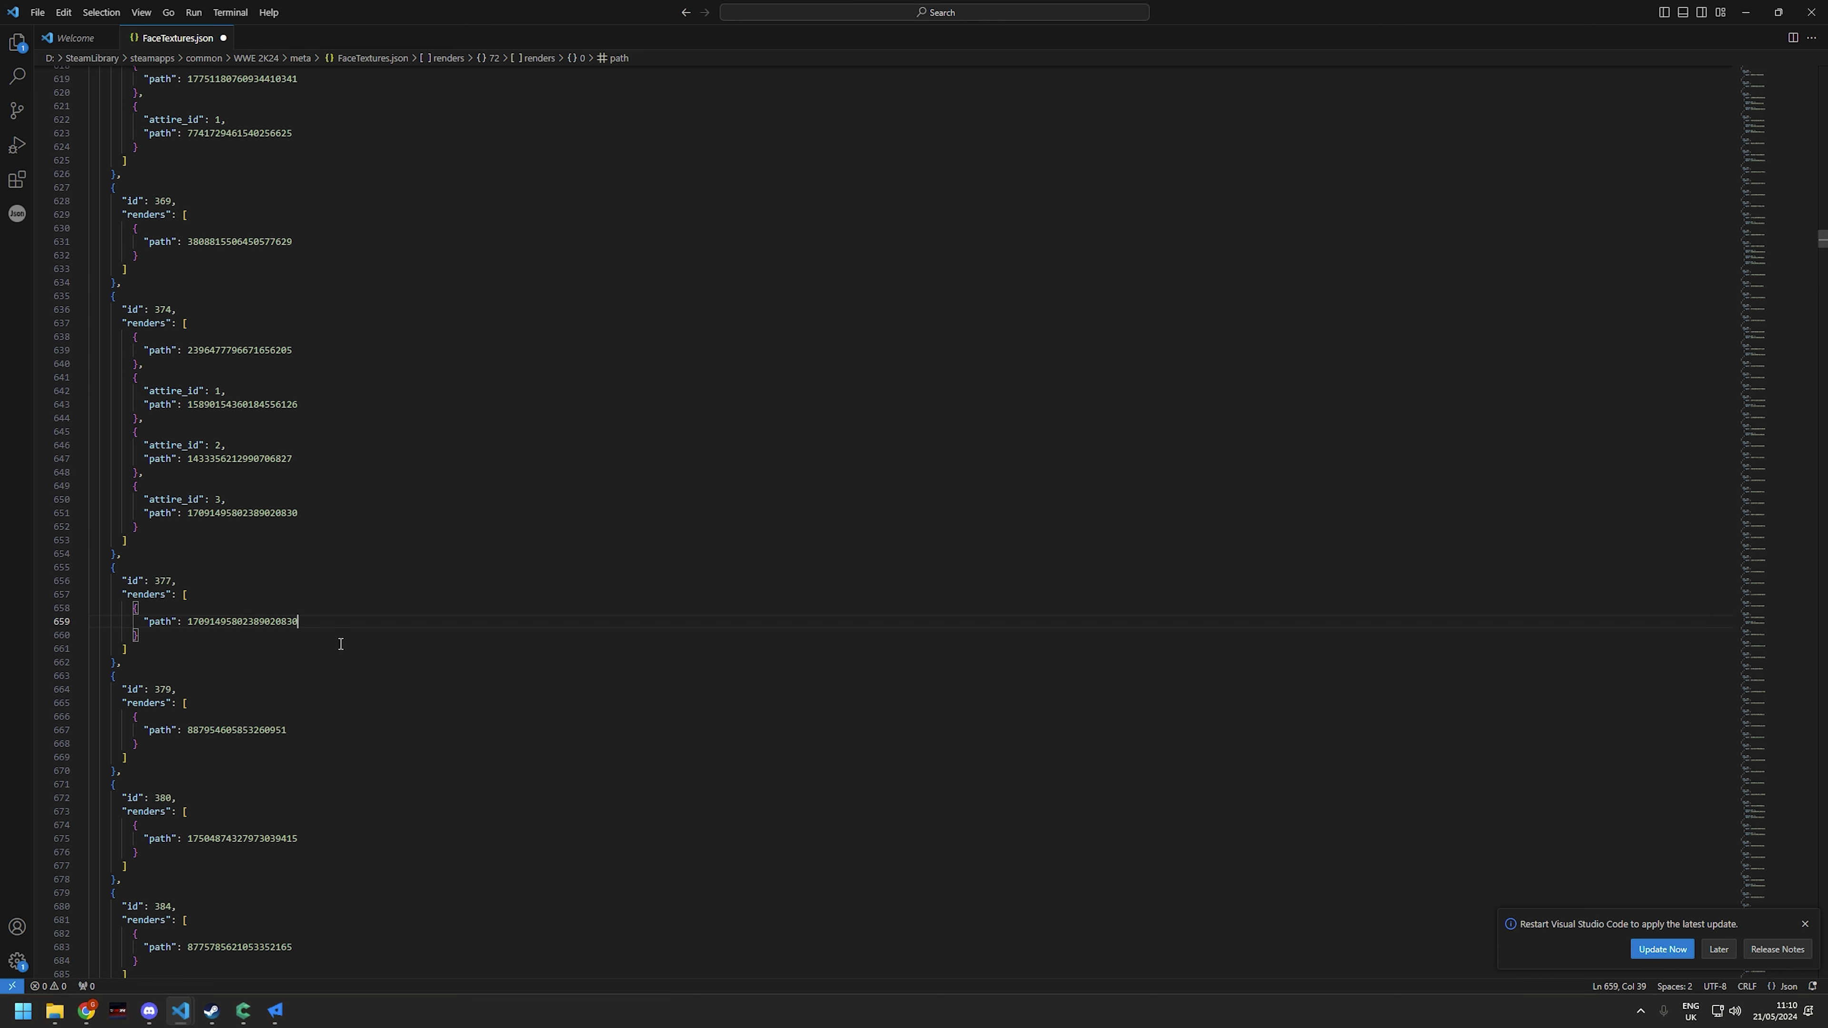
key(ctrl+s)
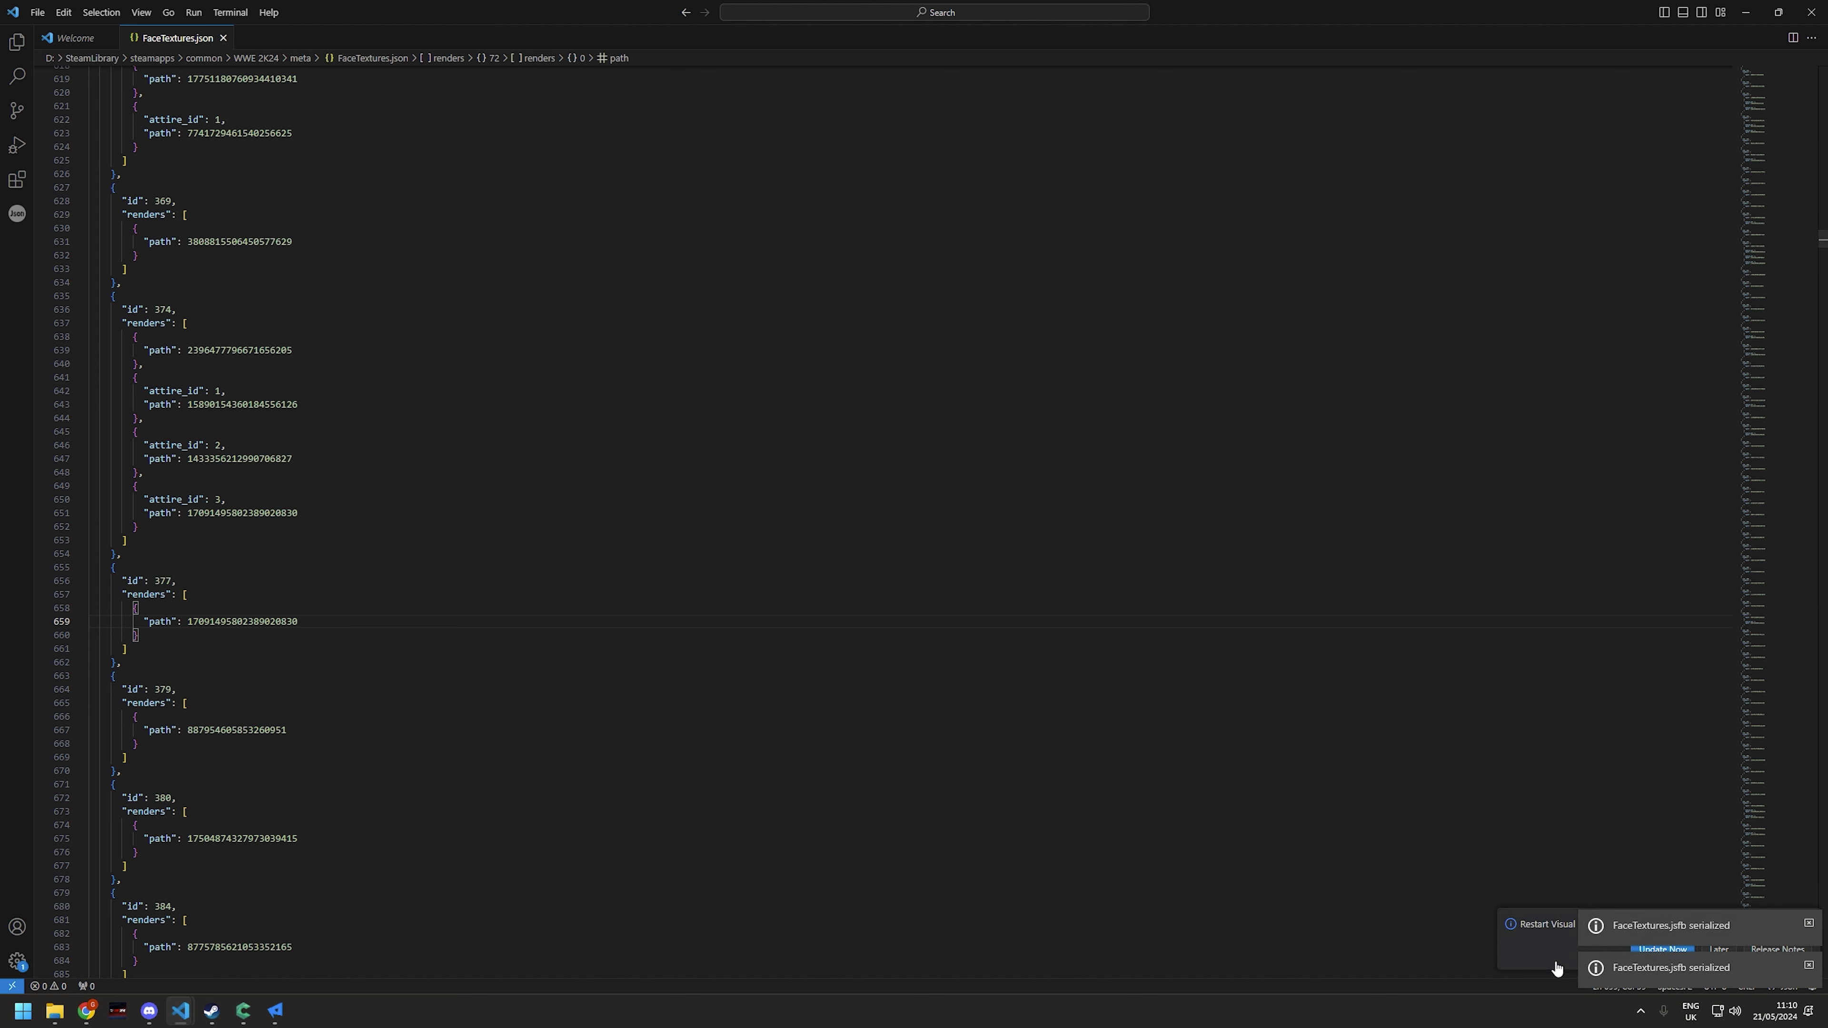
Check dot.Meta Editor's log for the JSON import, and switch to File Explorer to inspect FaceTextures.jsfb in BakedFolders\Data\Roster.
click(275, 1012)
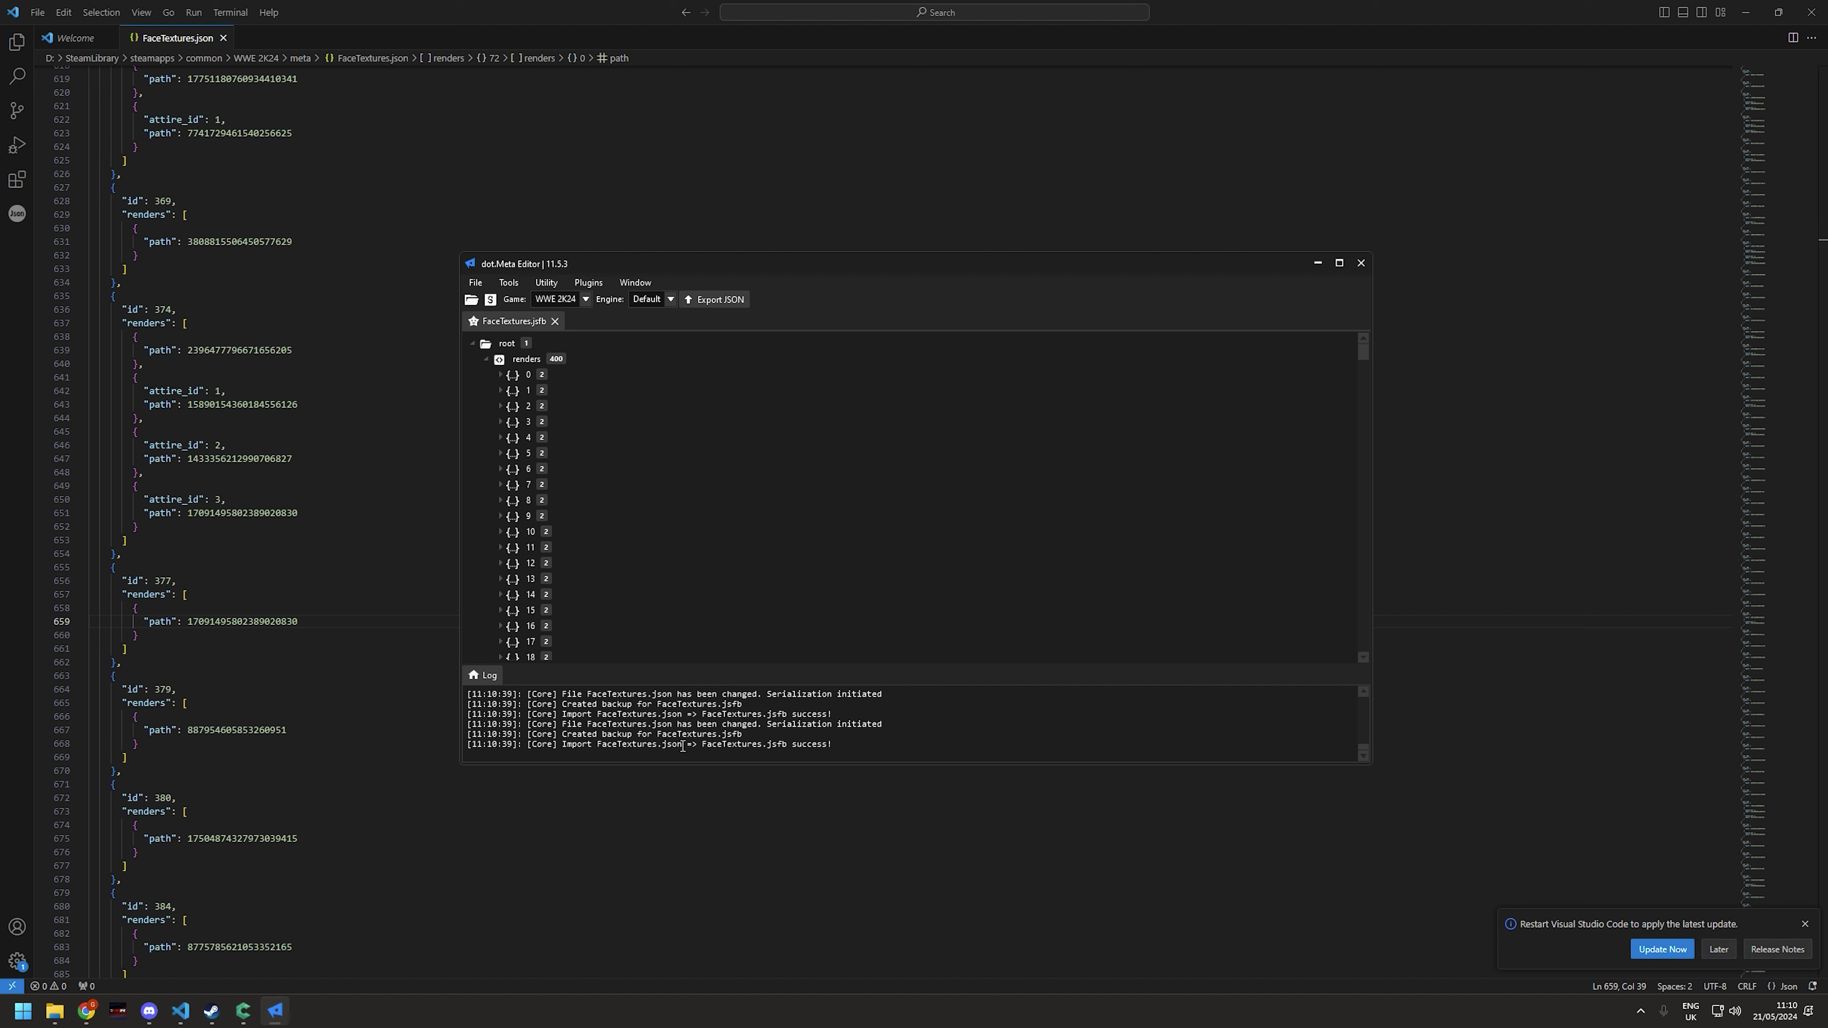
drag(685, 749, 787, 746)
click(54, 1011)
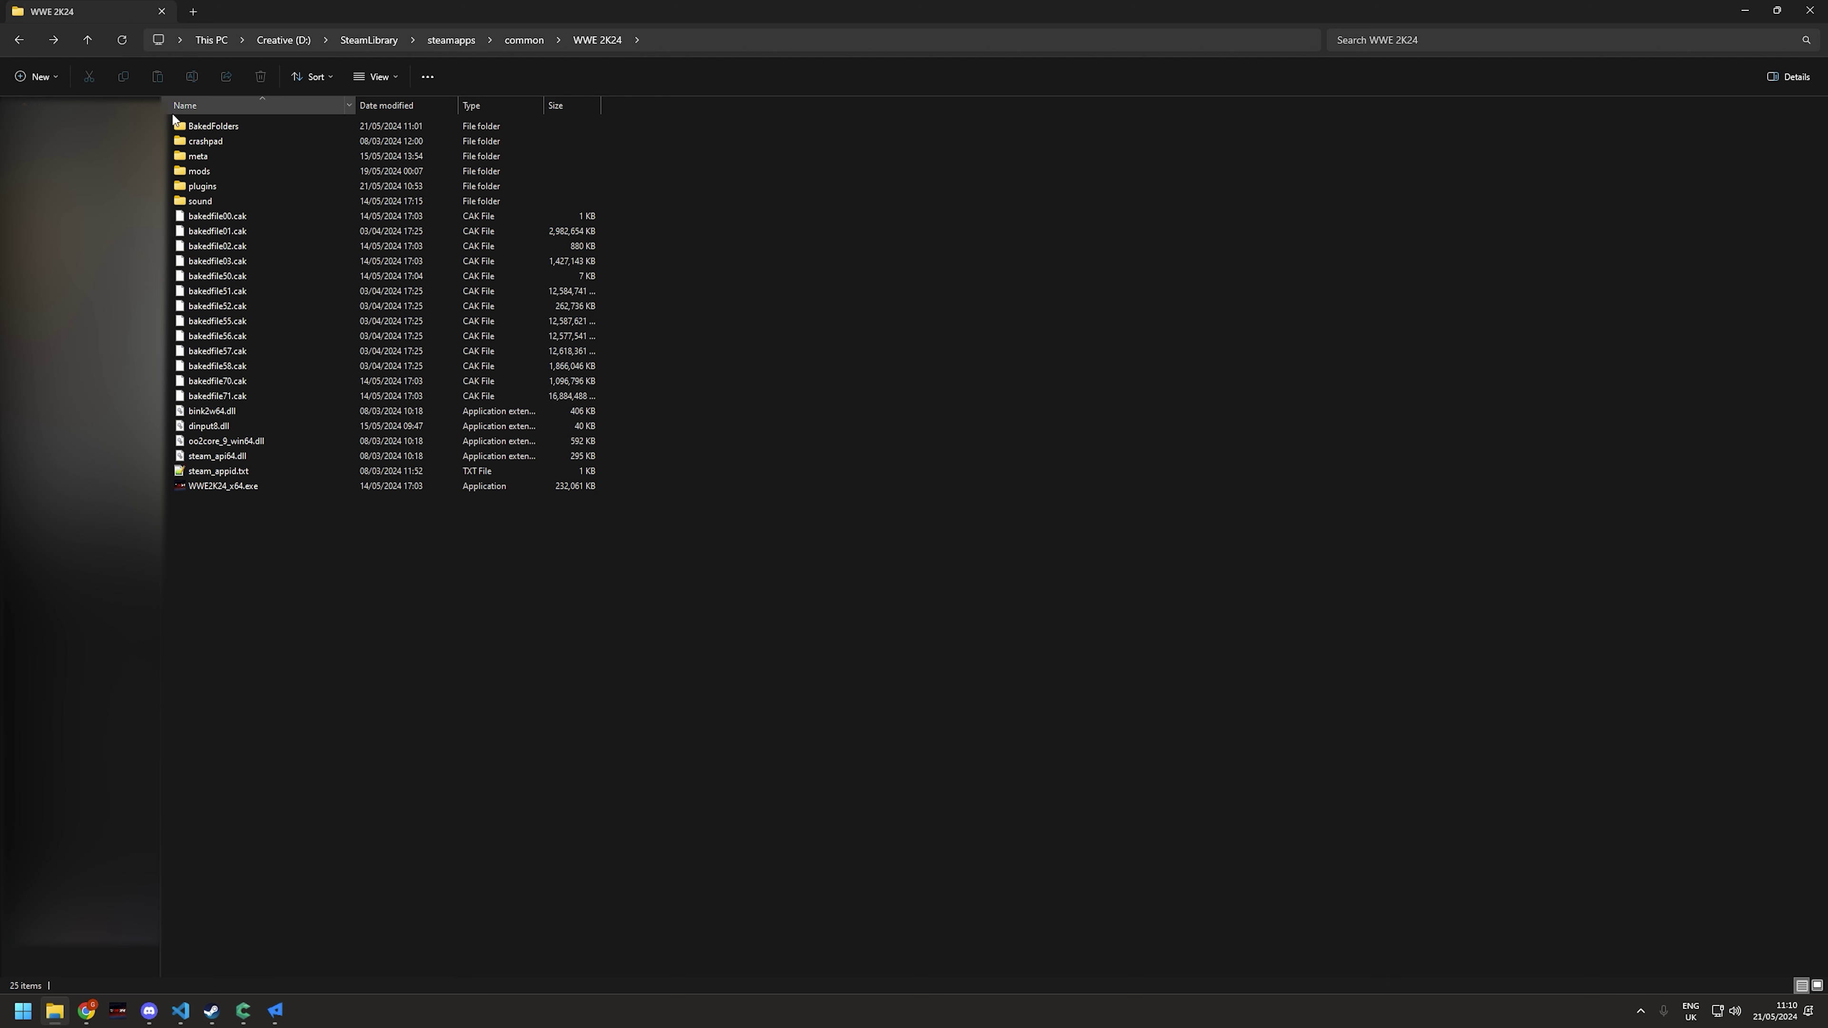
click(204, 130)
double_click(204, 130)
double_click(216, 129)
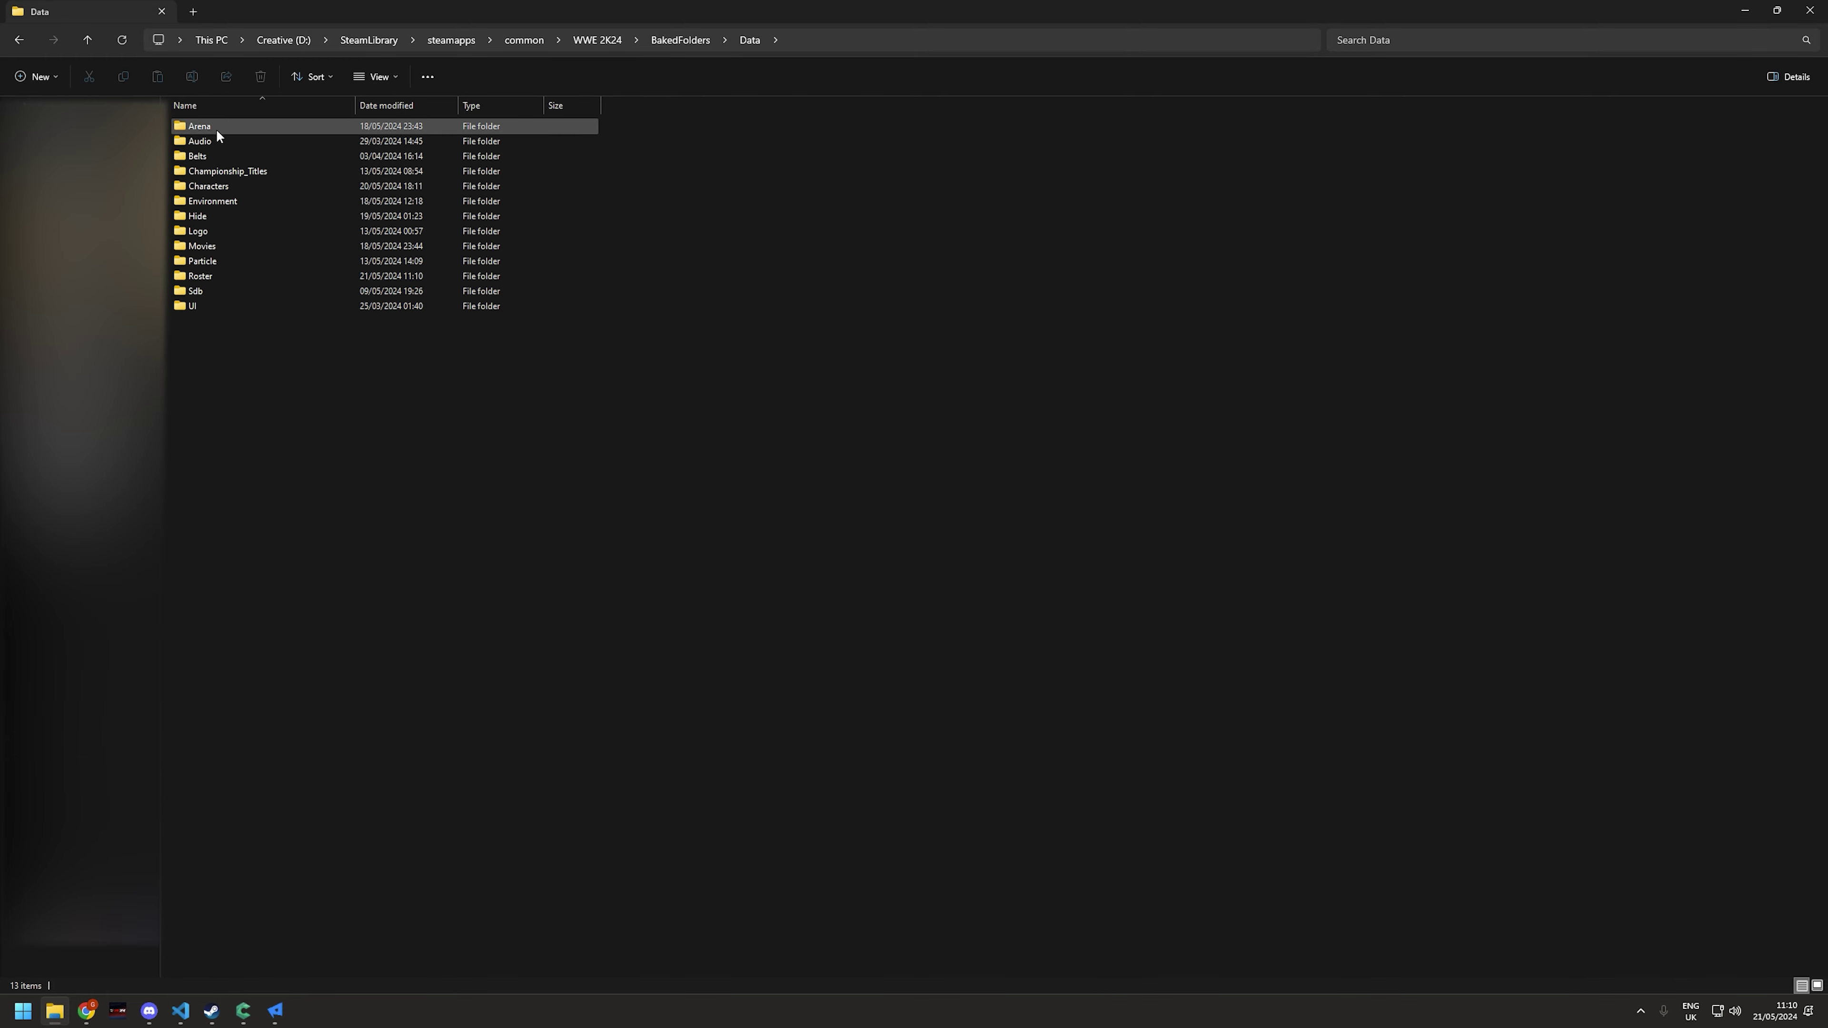
double_click(216, 277)
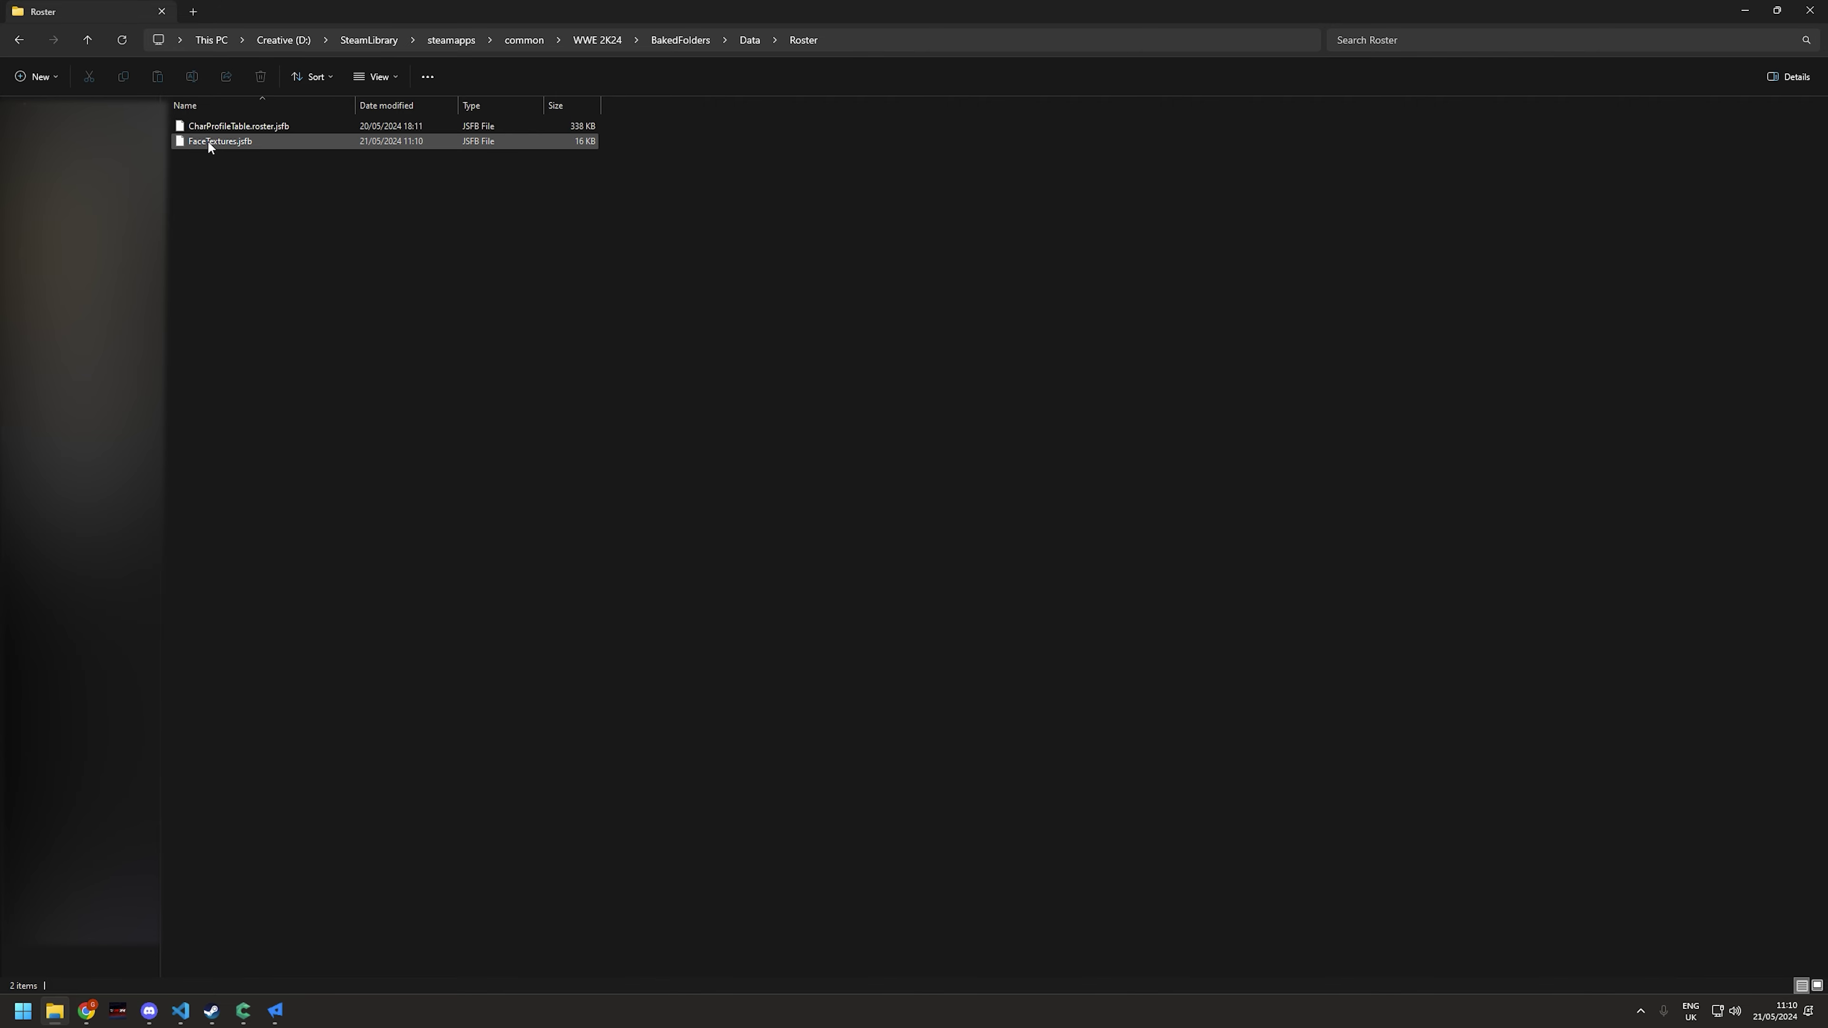
click(234, 147)
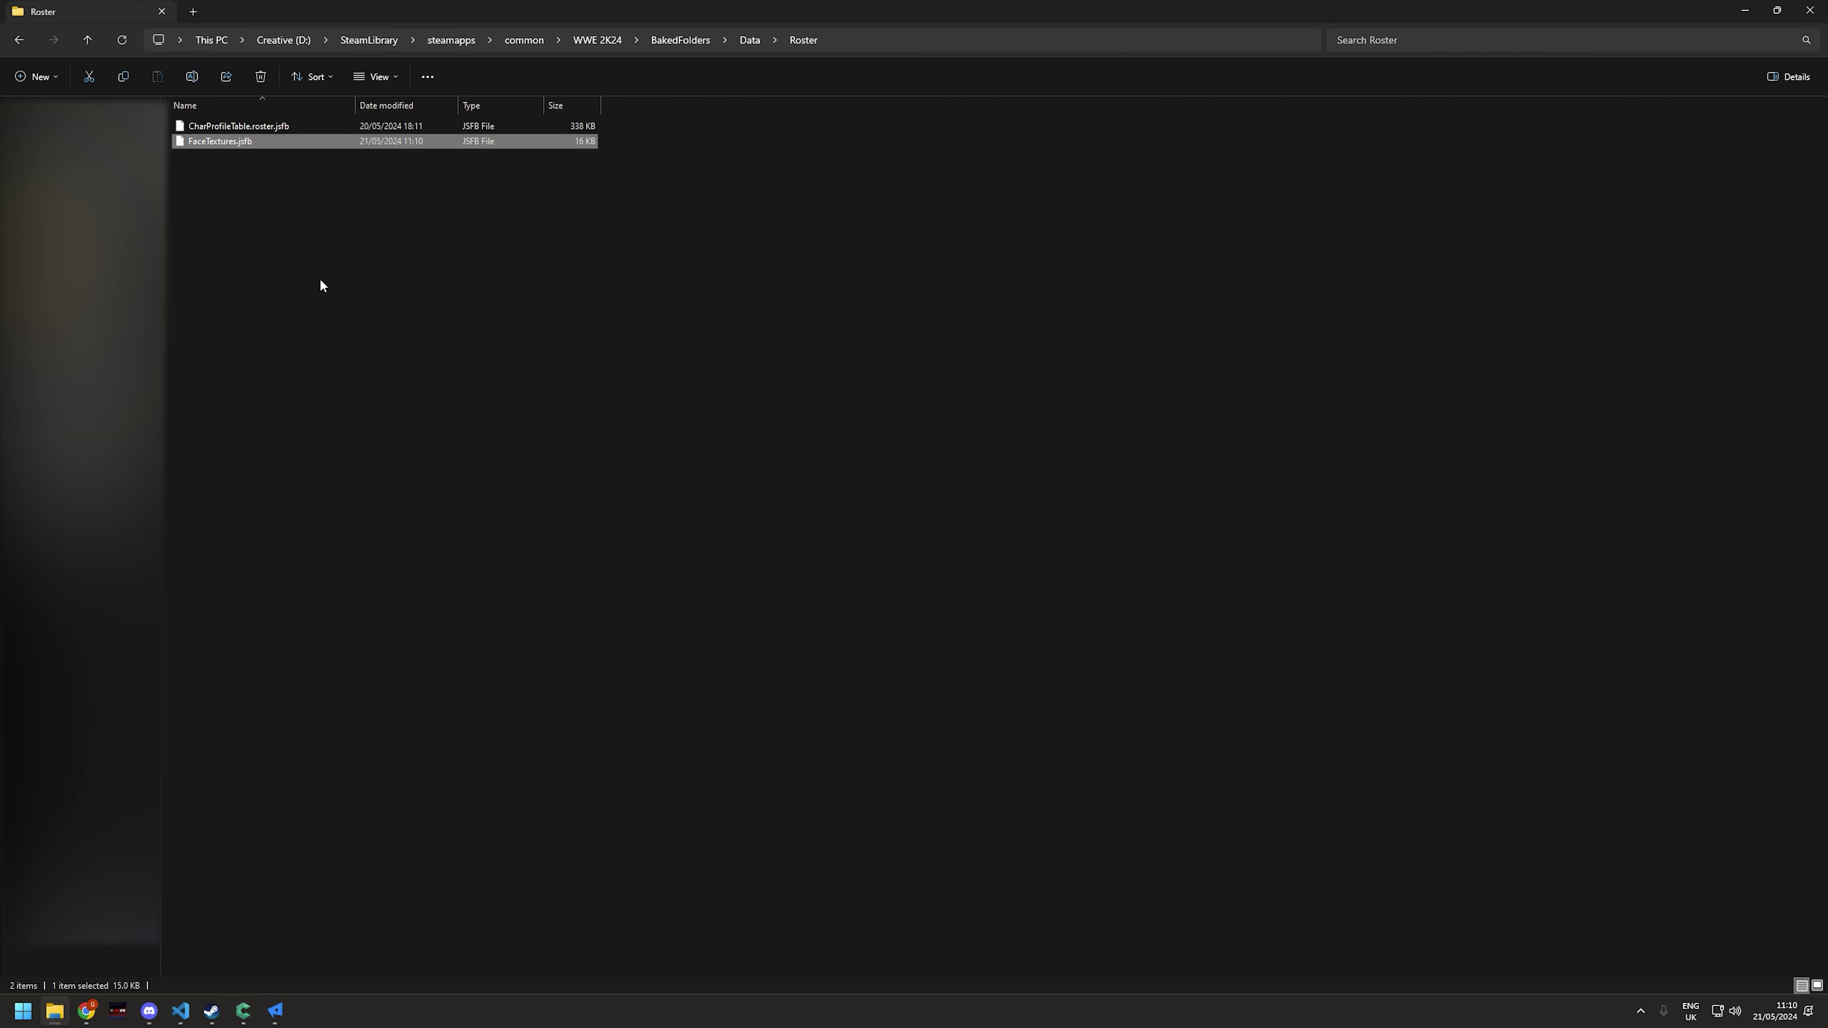
click(321, 296)
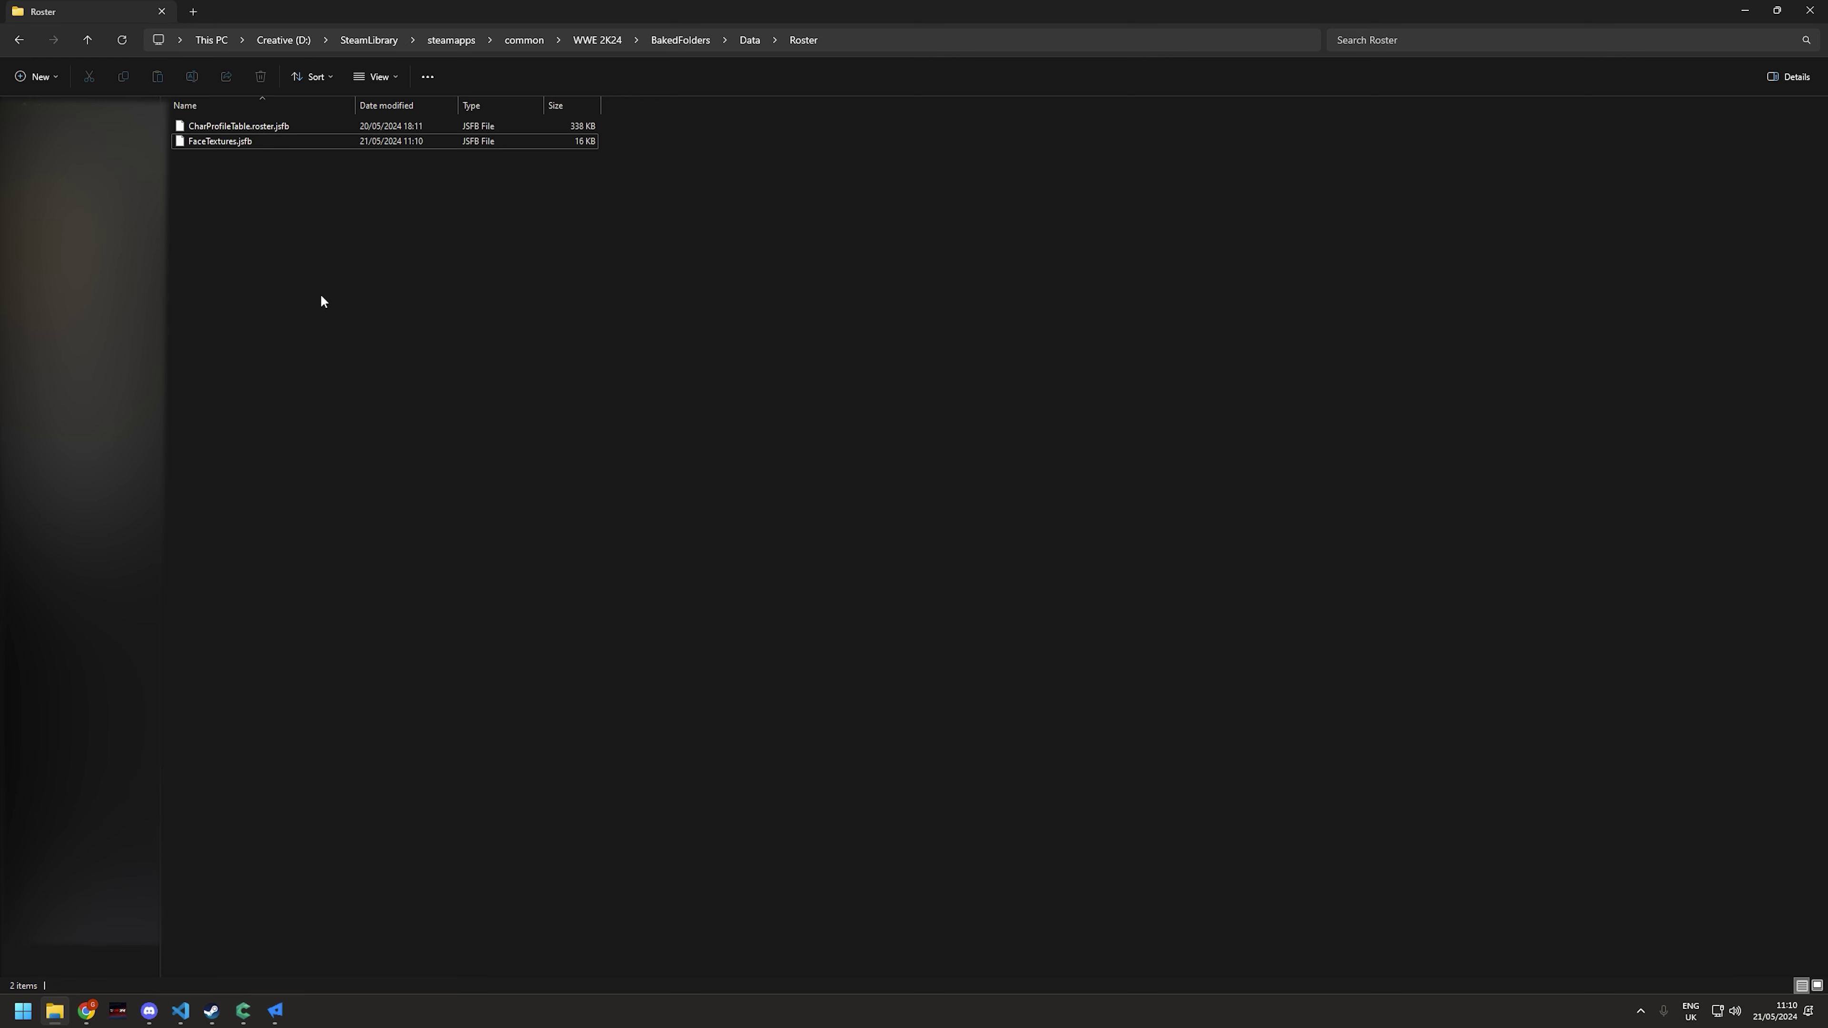
Switch to CakeView and rebake the saved BakedFolders/Data directory under the name data into the Mods output folder.
key(alt+Tab)
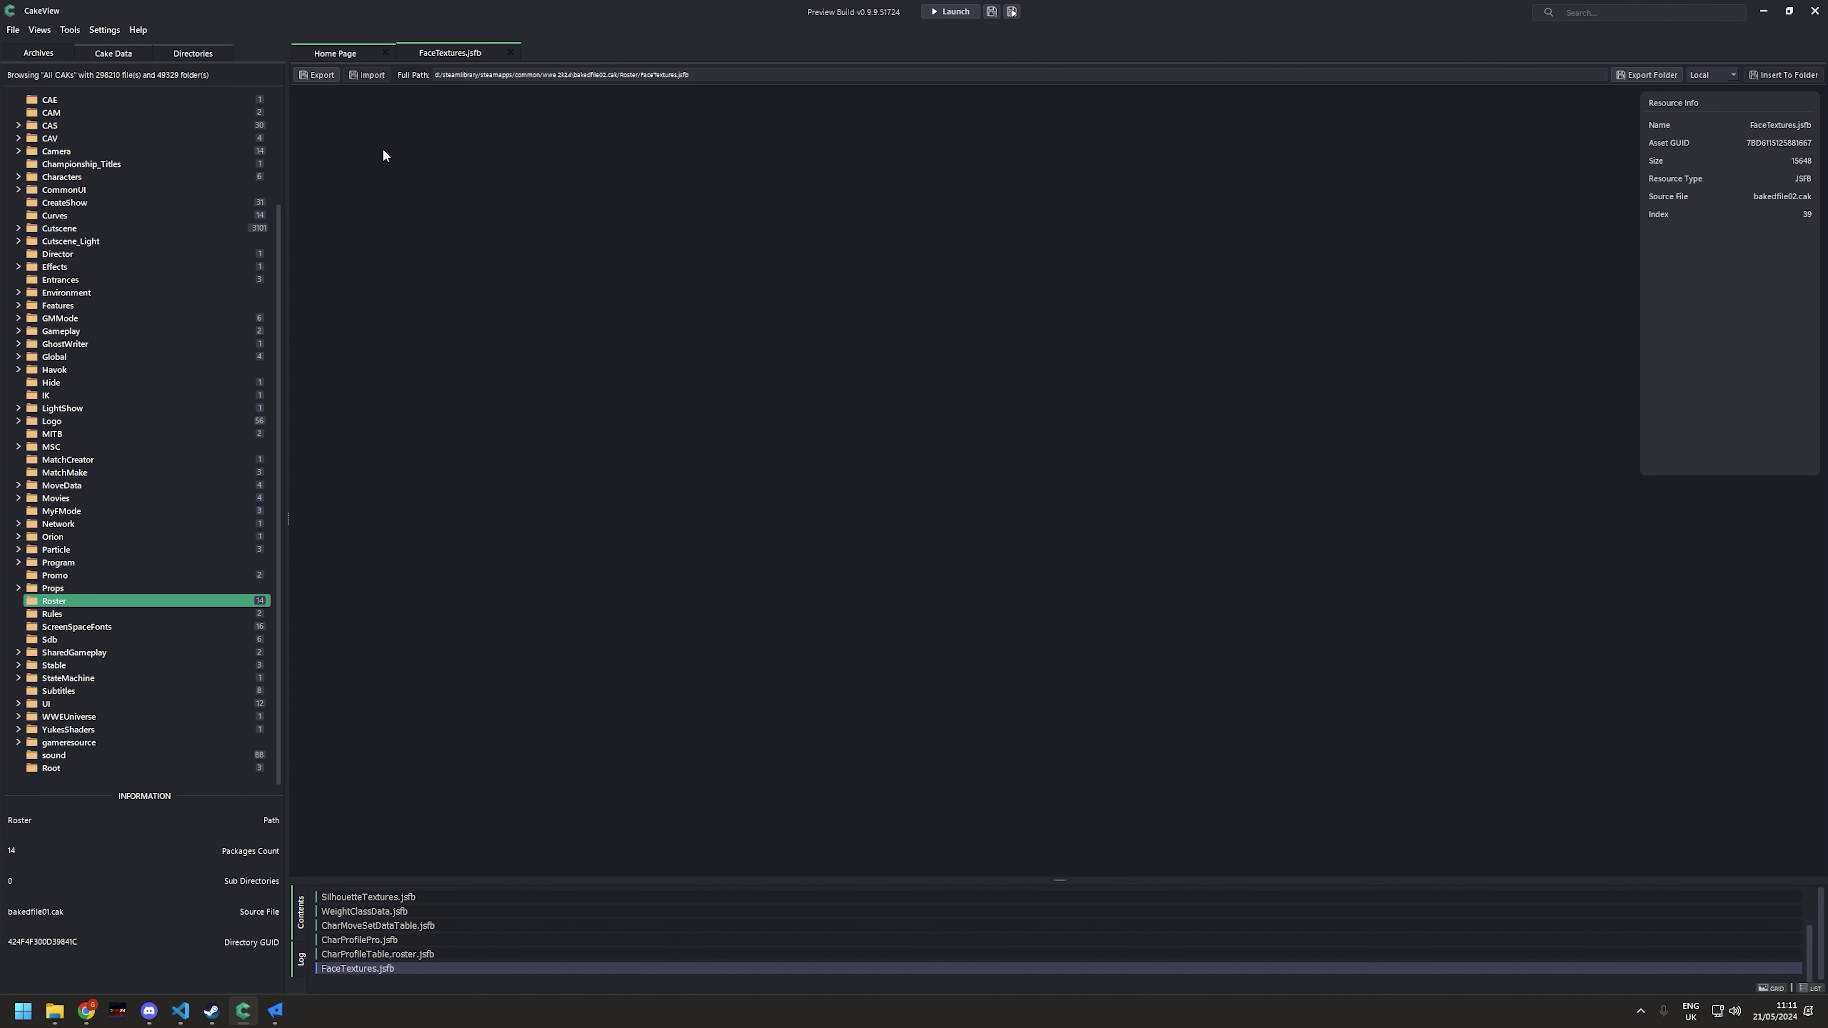
click(347, 55)
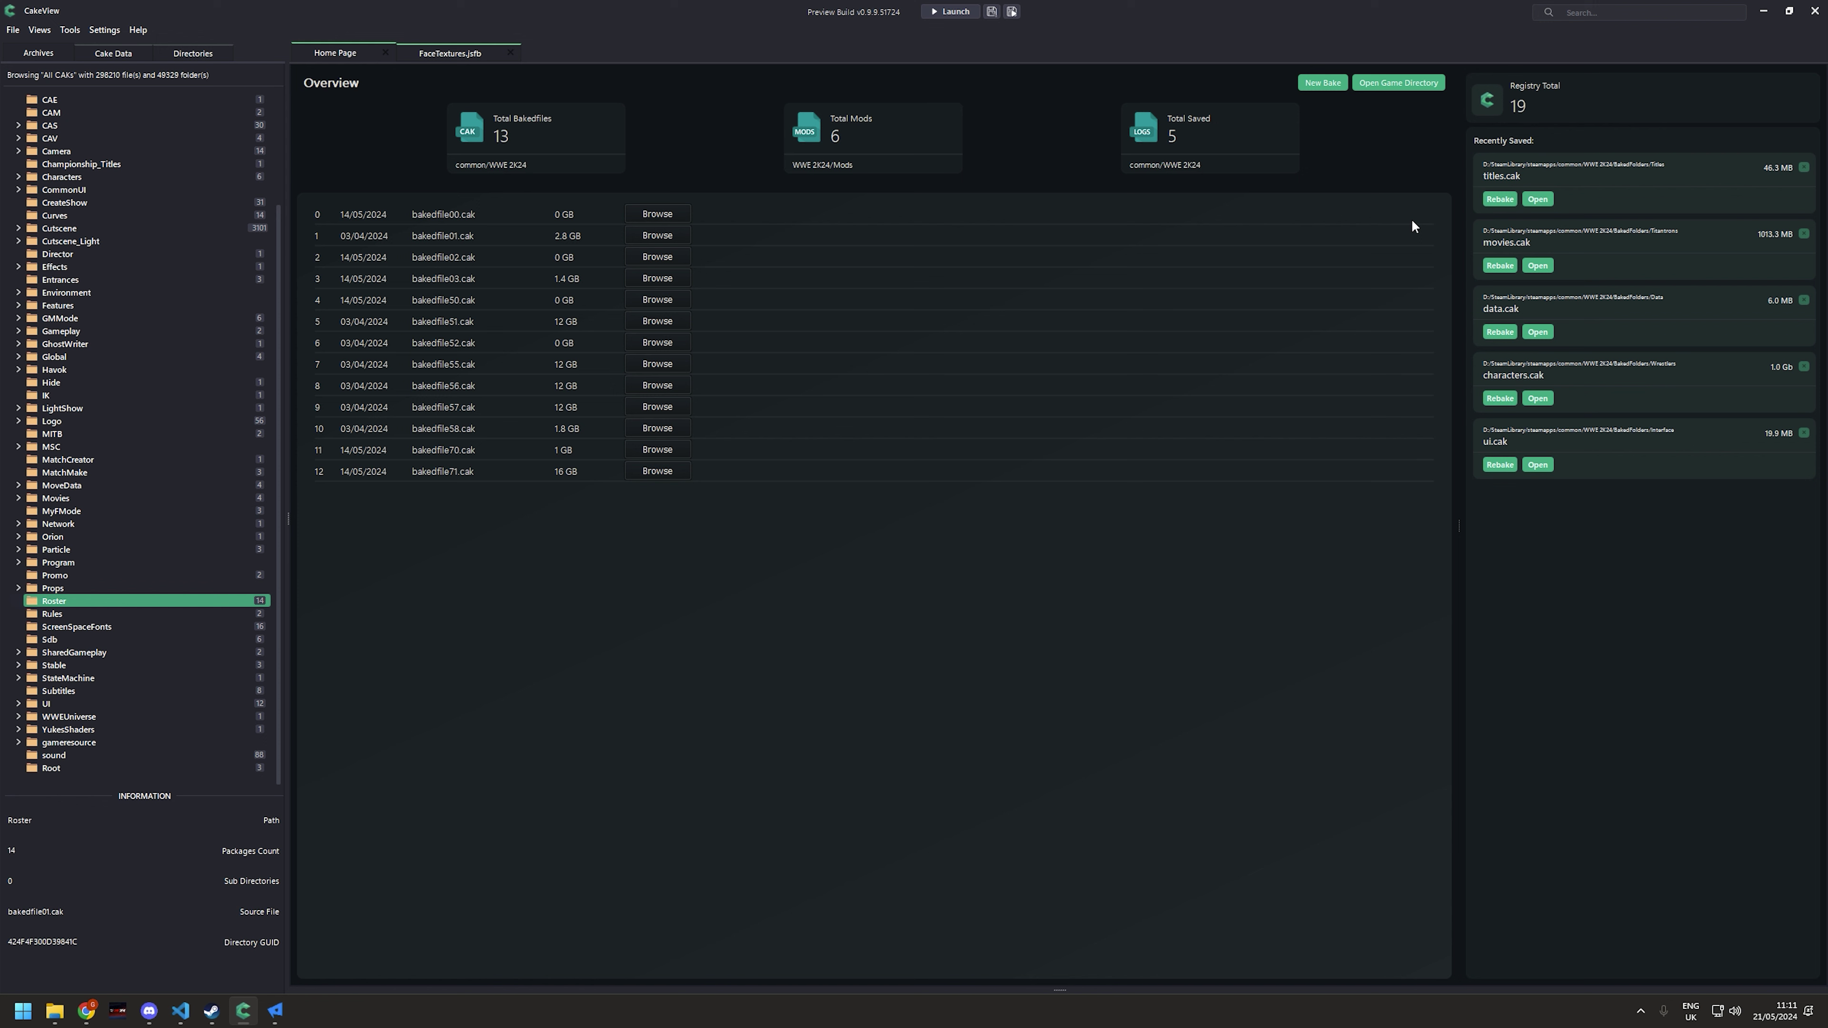
click(1499, 331)
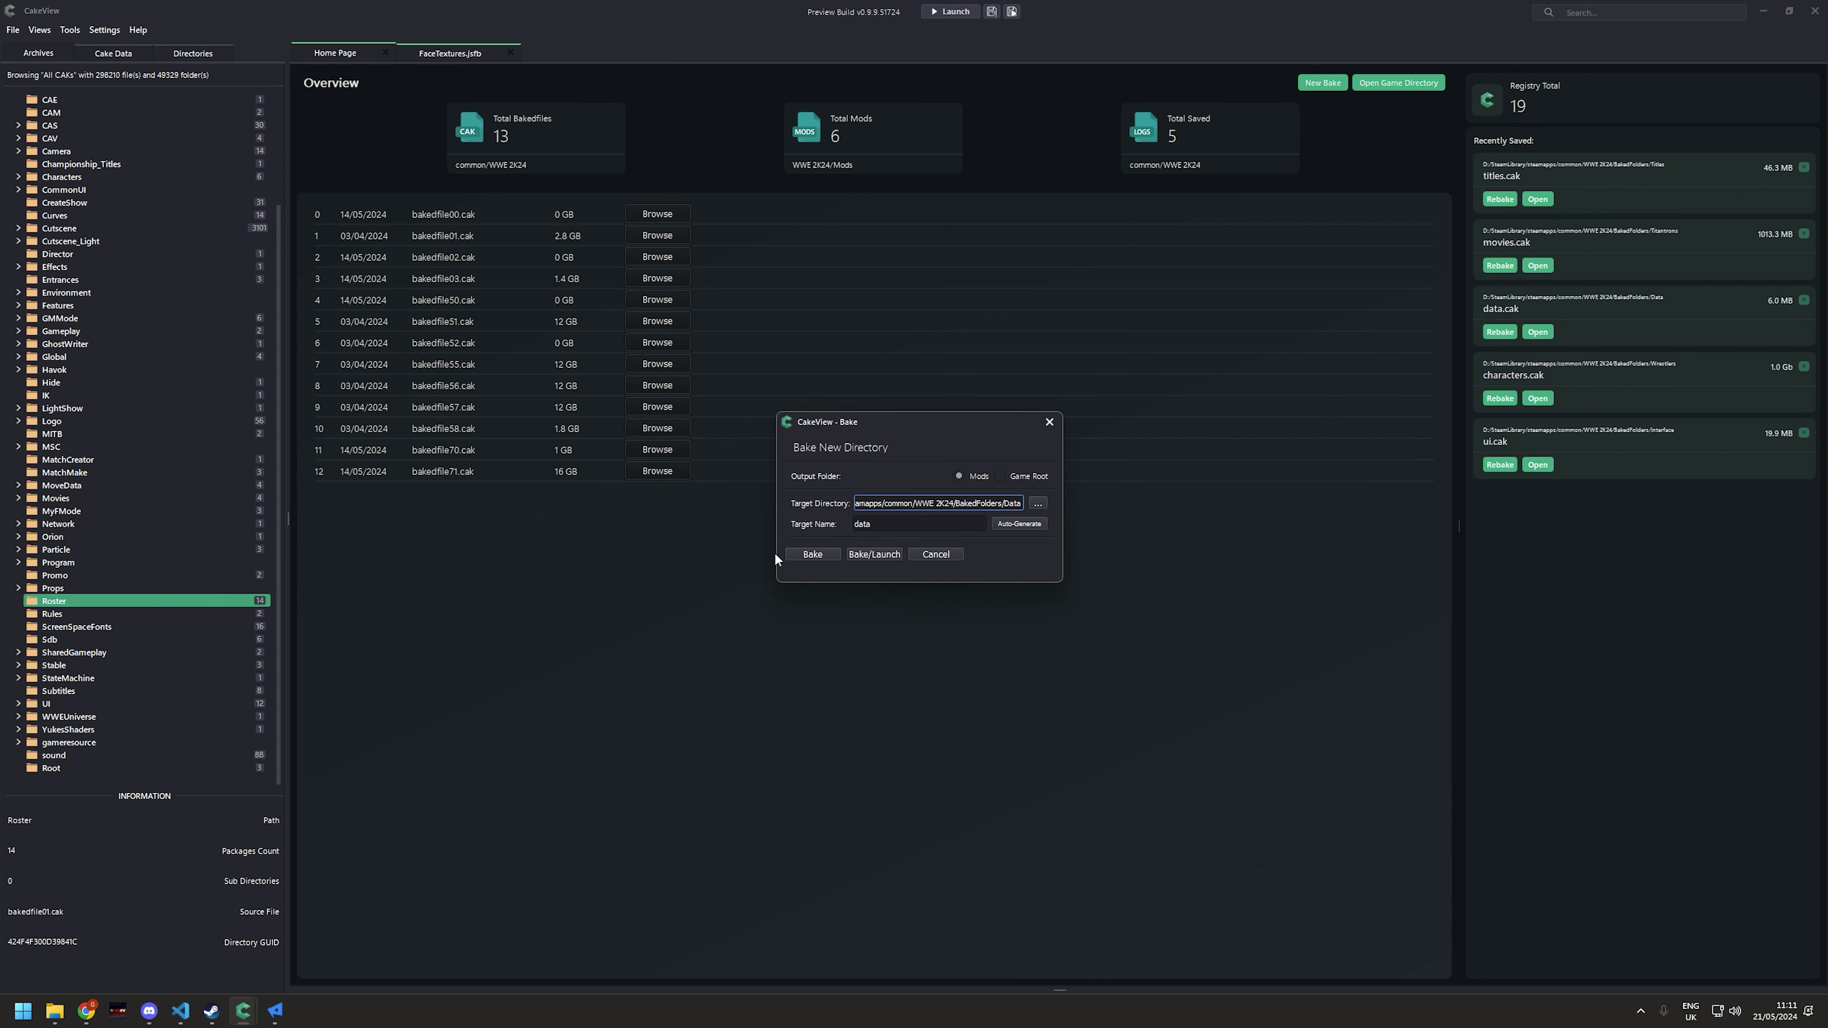
click(817, 556)
click(972, 510)
click(1051, 425)
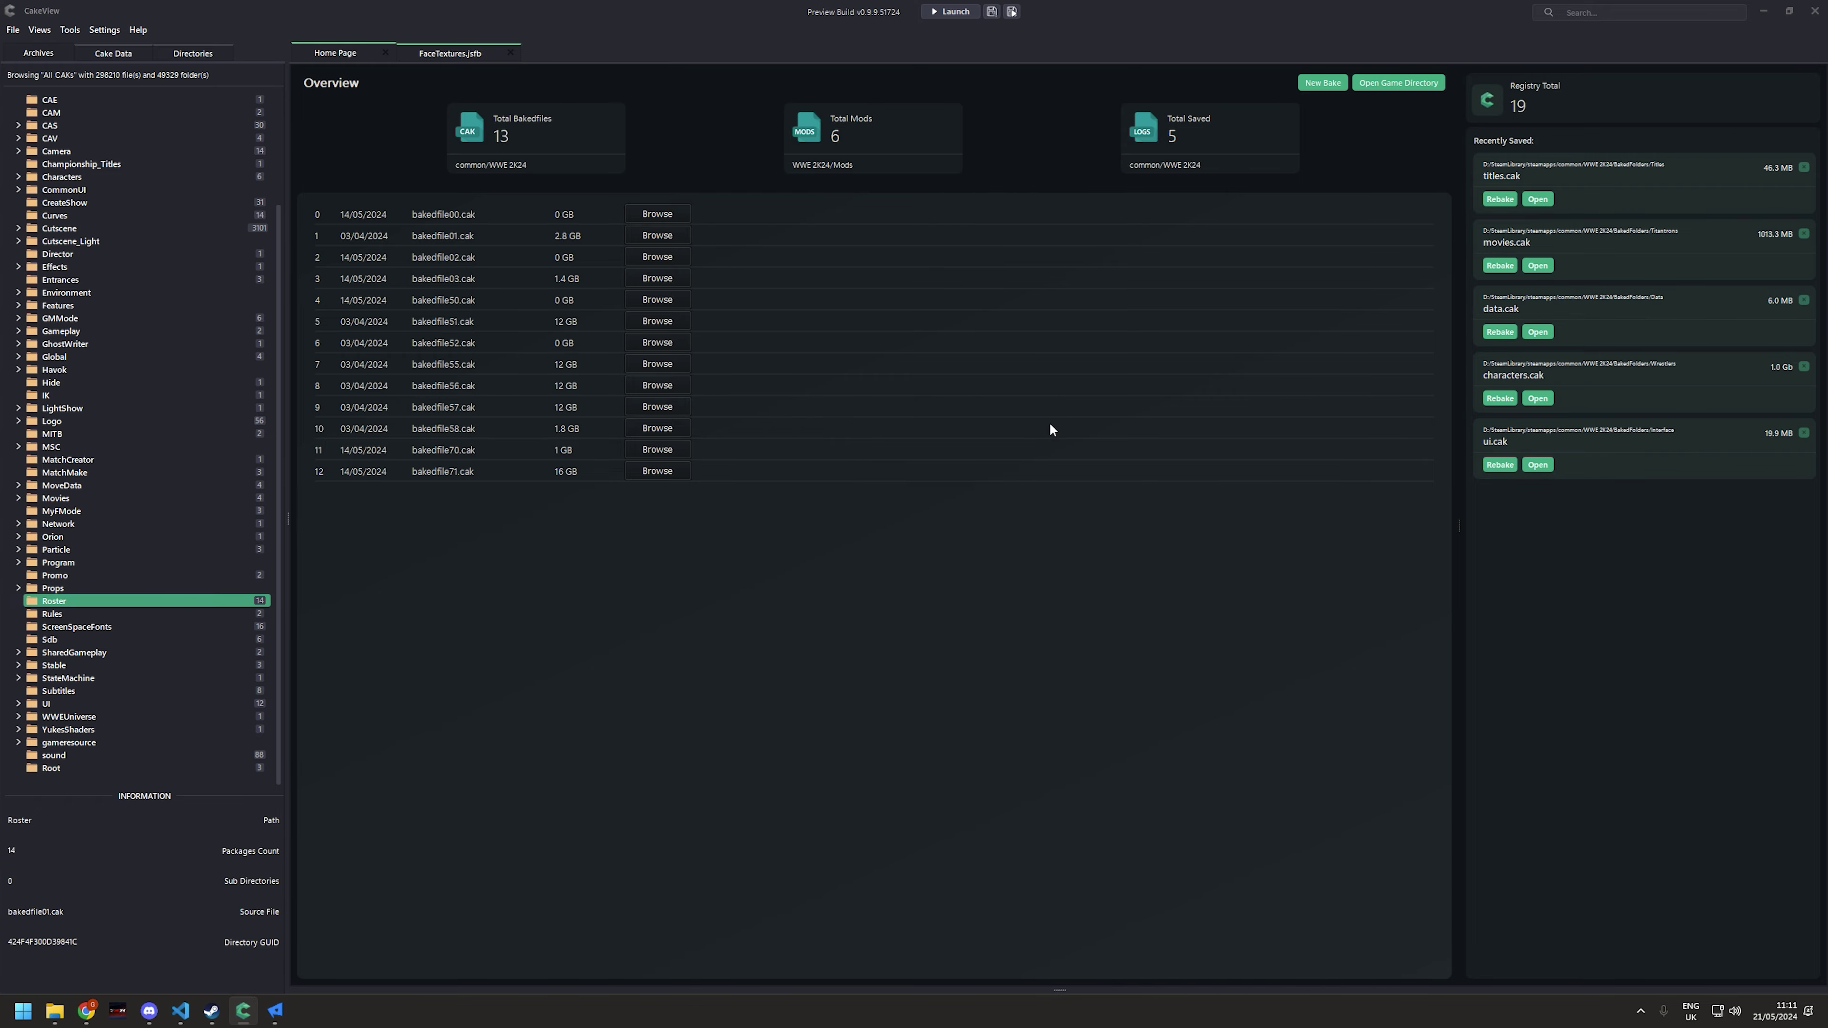